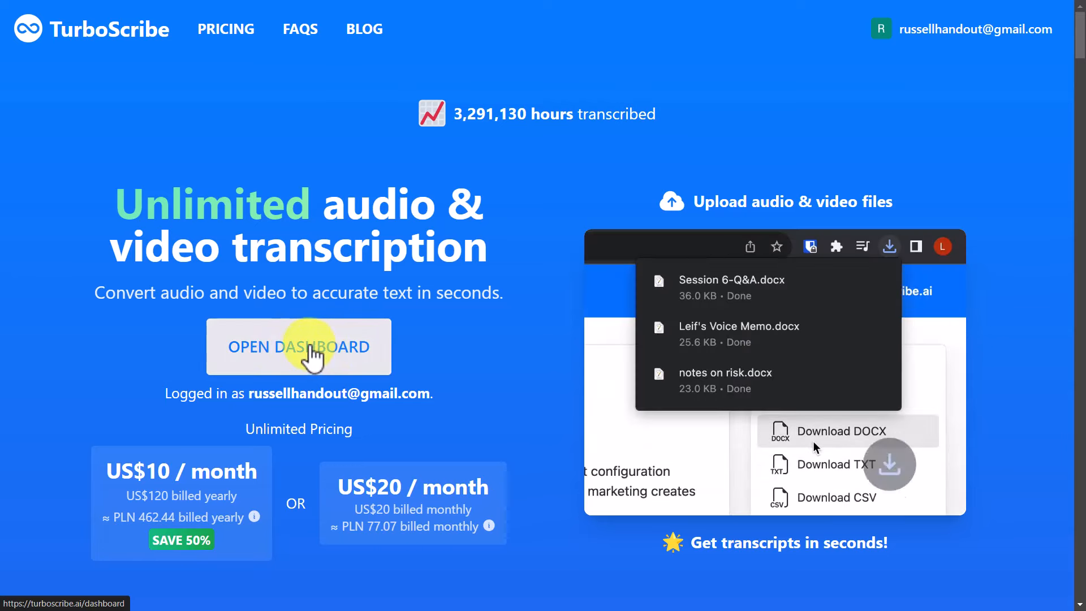
Open the dashboard and the most recent "The Best Time of Year to Visit London" transcript, uploaded 4 Sept 2024, 23:32.
left_click(311, 355)
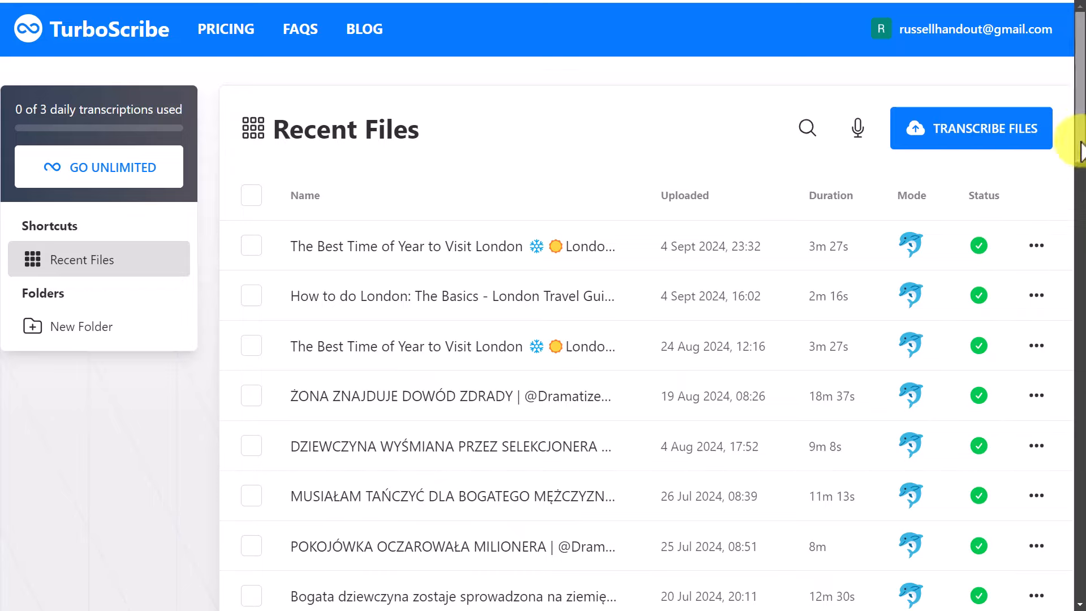
left_click_drag(1078, 139, 1078, 74)
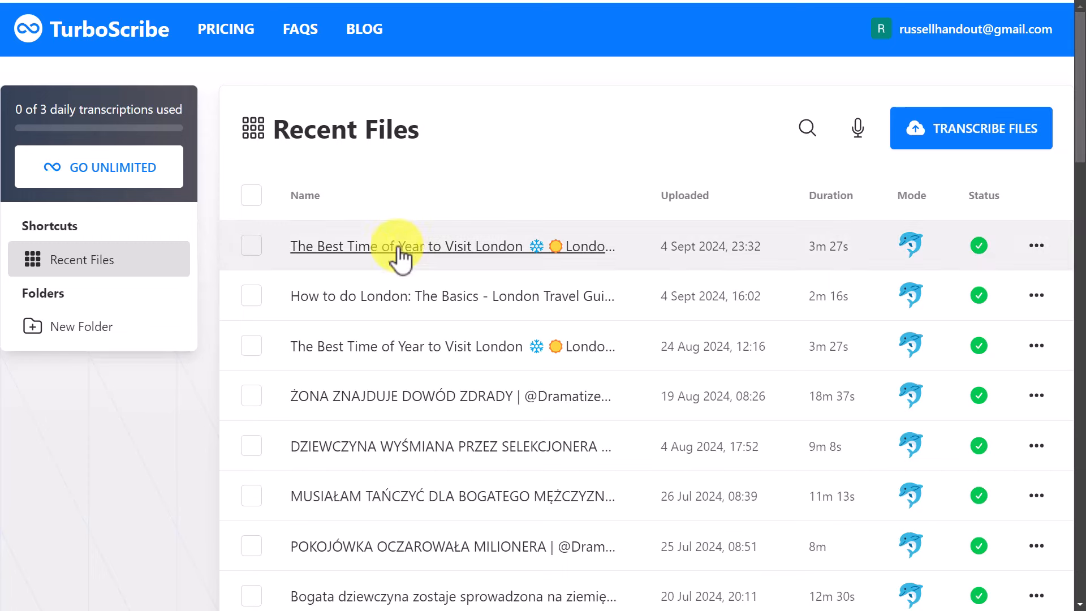
left_click(345, 250)
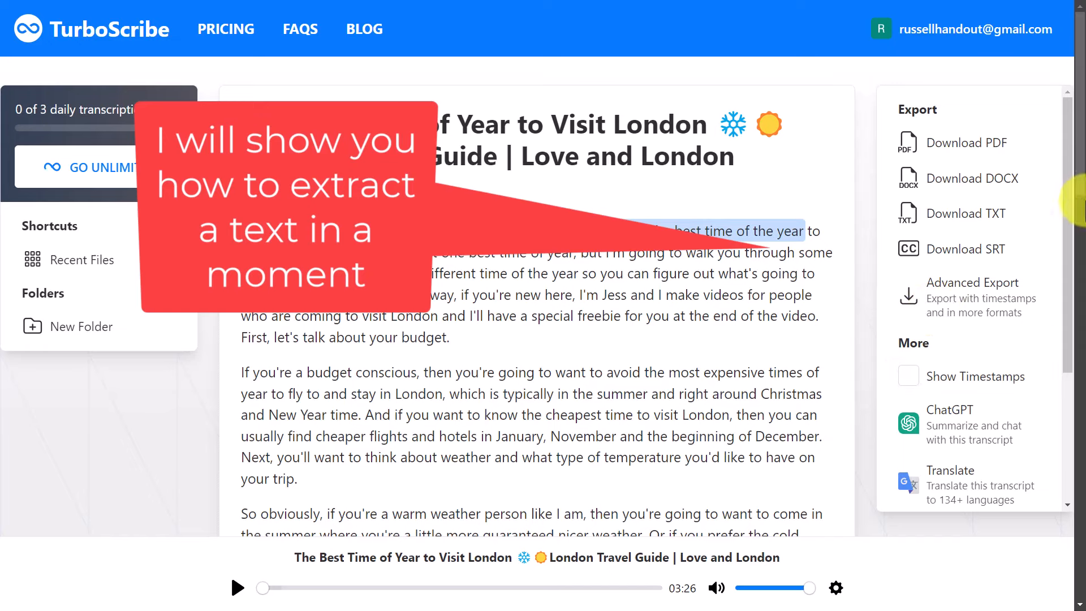
Read through the London travel guide transcript and look over its export options.
scroll(1069, 226, "down", 2)
scroll(1073, 232, "down", 1)
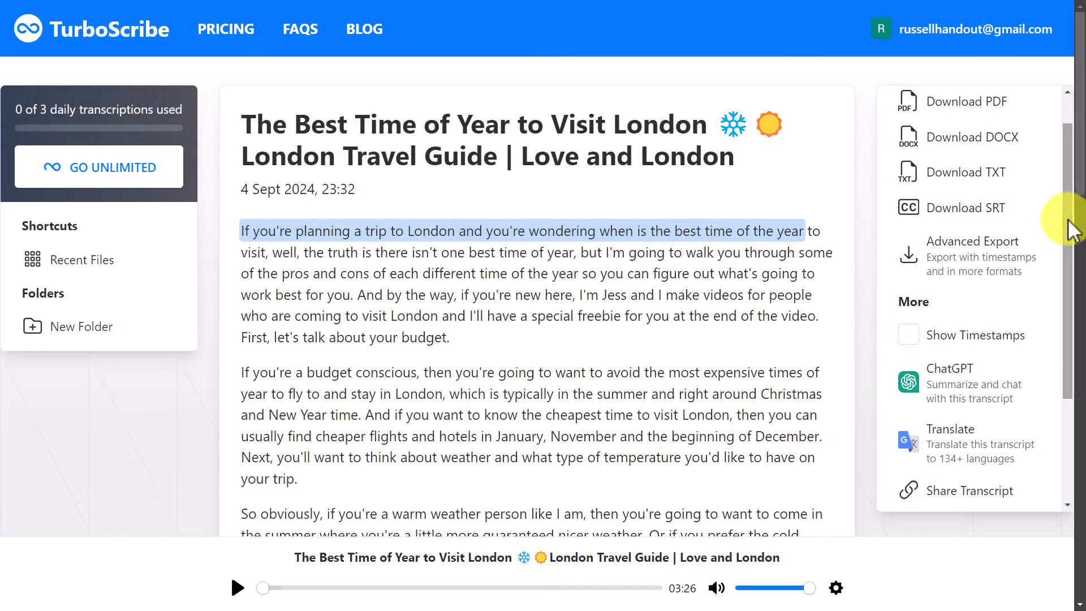
scroll(1081, 235, "down", 3)
scroll(1082, 235, "down", 11)
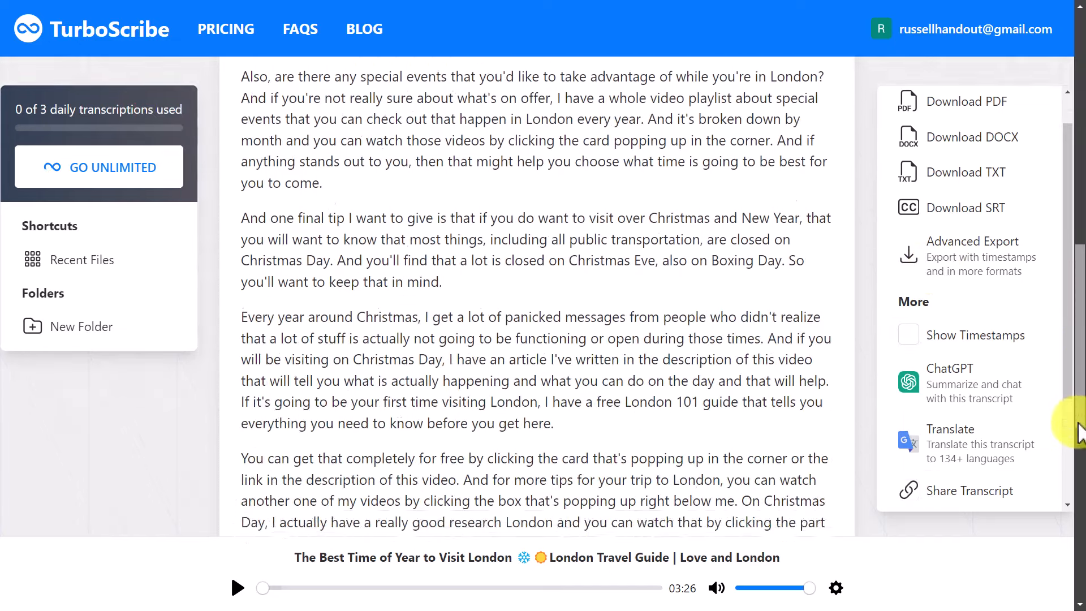
scroll(1074, 461, "up", 10)
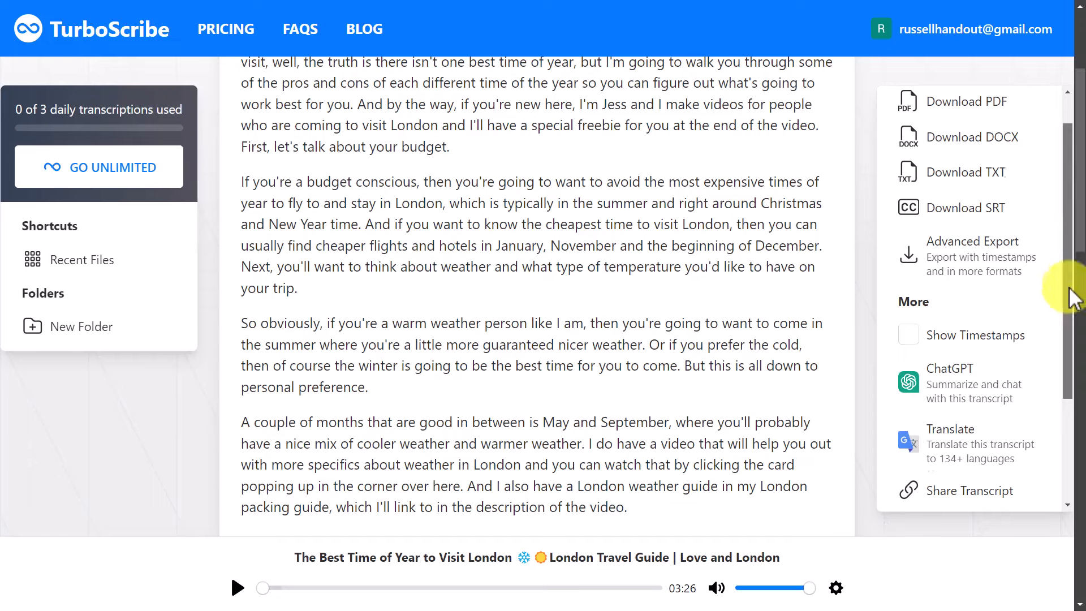
left_click_drag(1063, 280, 1078, 201)
scroll(752, 240, "up", 3)
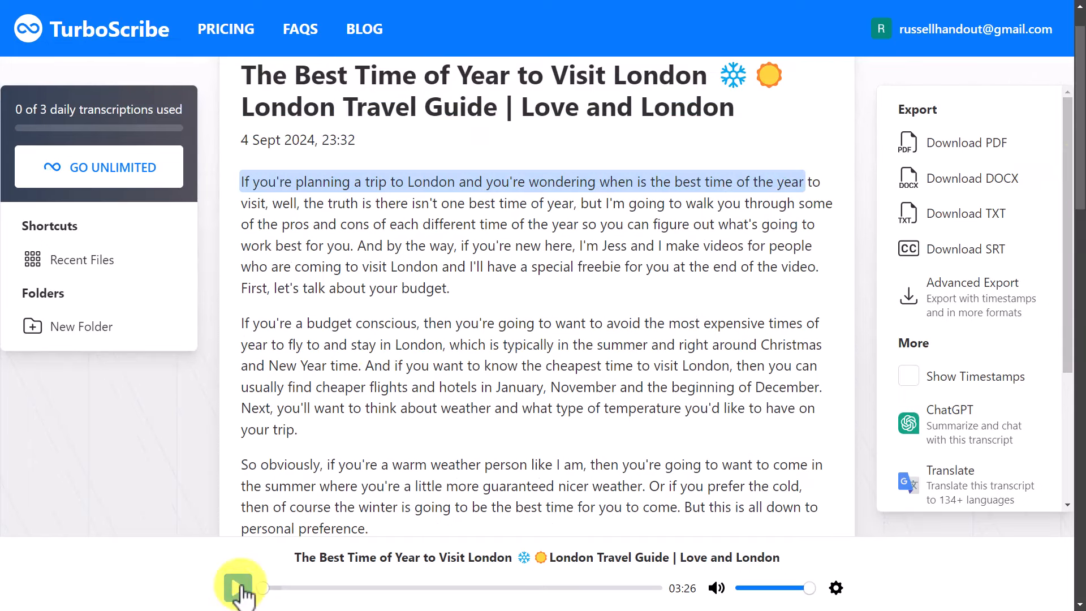
Play and pause the opening of the recording alongside the transcript, and view the remaining transcript options.
left_click(241, 588)
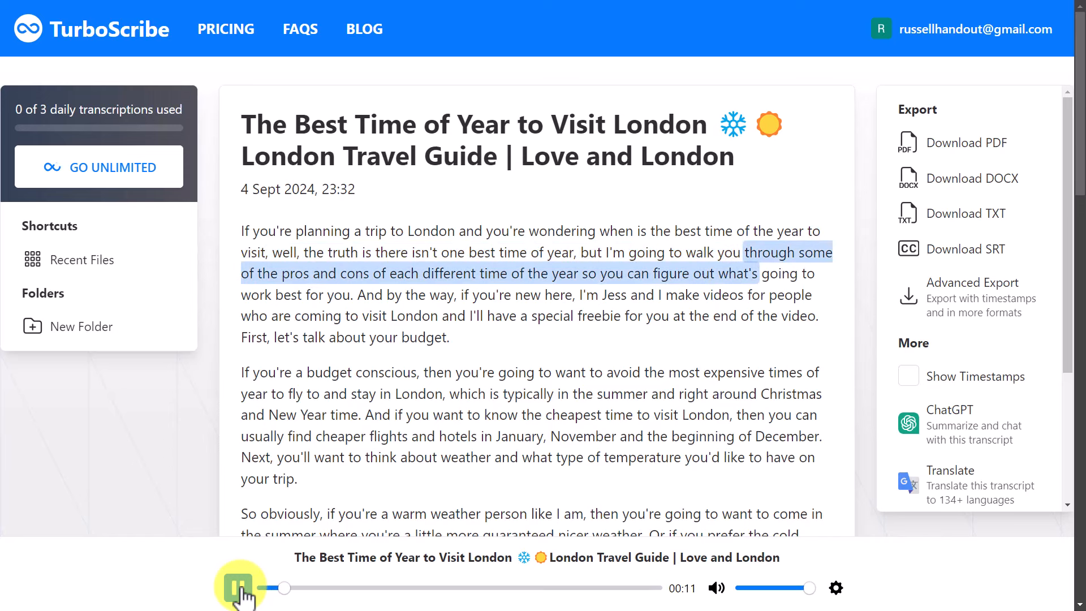
left_click(238, 589)
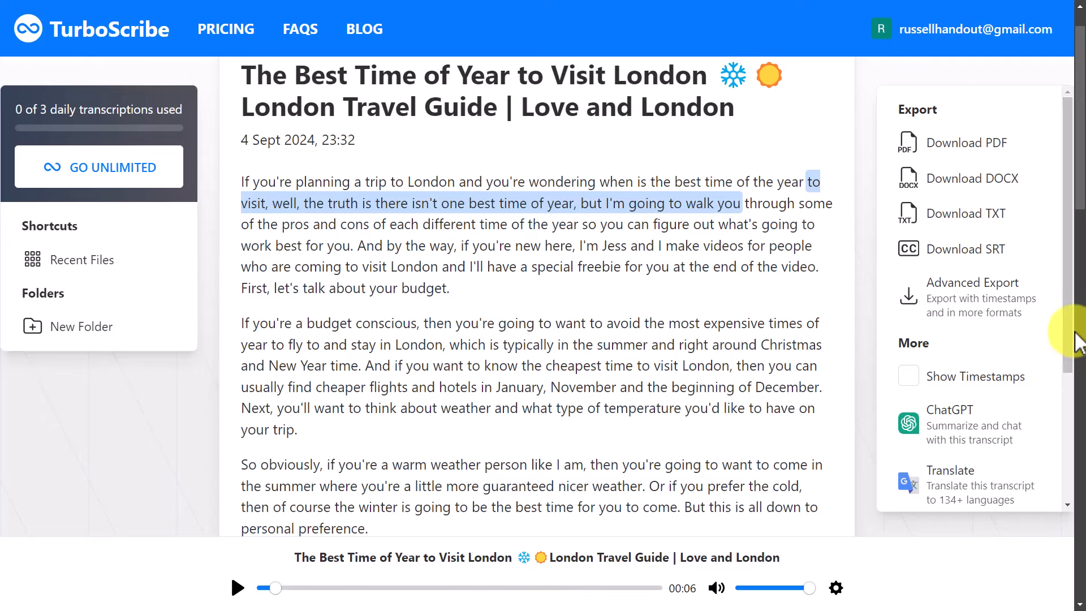
left_click_drag(1069, 340, 1068, 501)
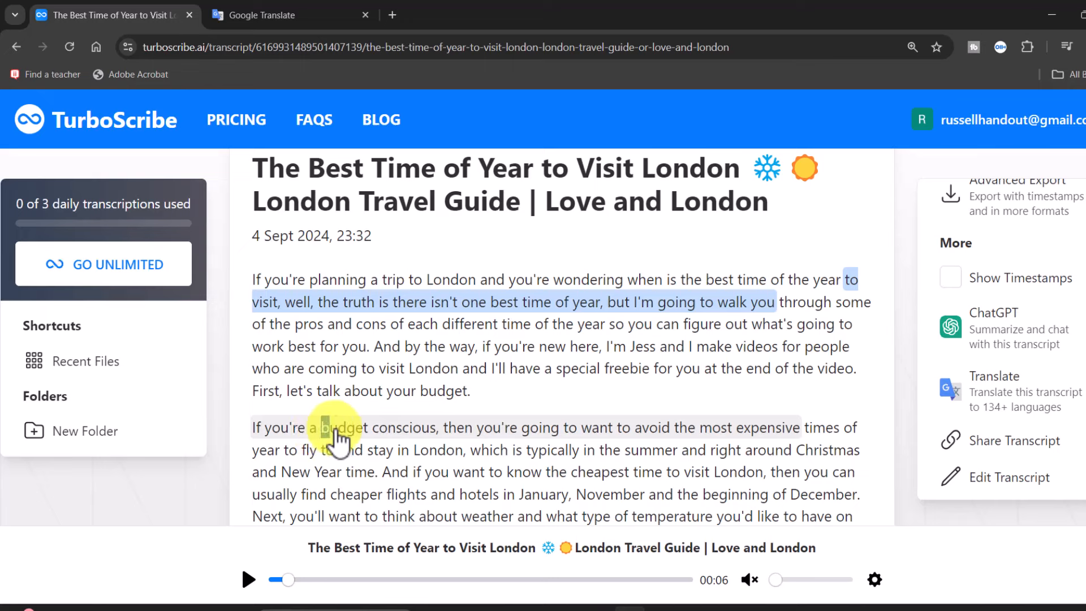
Copy "budget conscious" from the transcript, translate it into Polish and Spanish in Google Translate, and display the other target languages.
left_click_drag(321, 430, 437, 432)
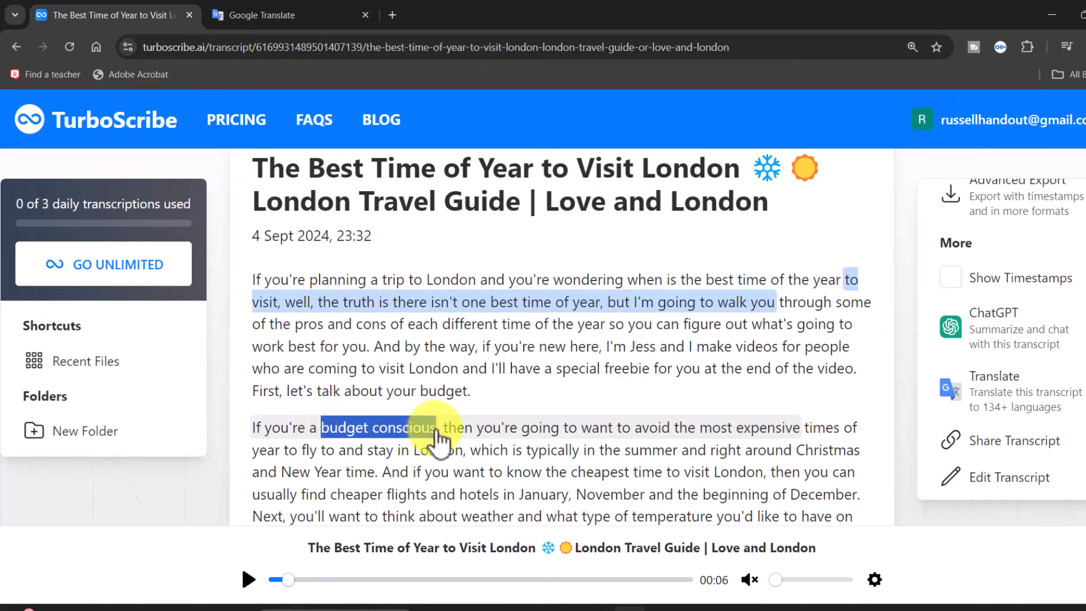
right_click(410, 425)
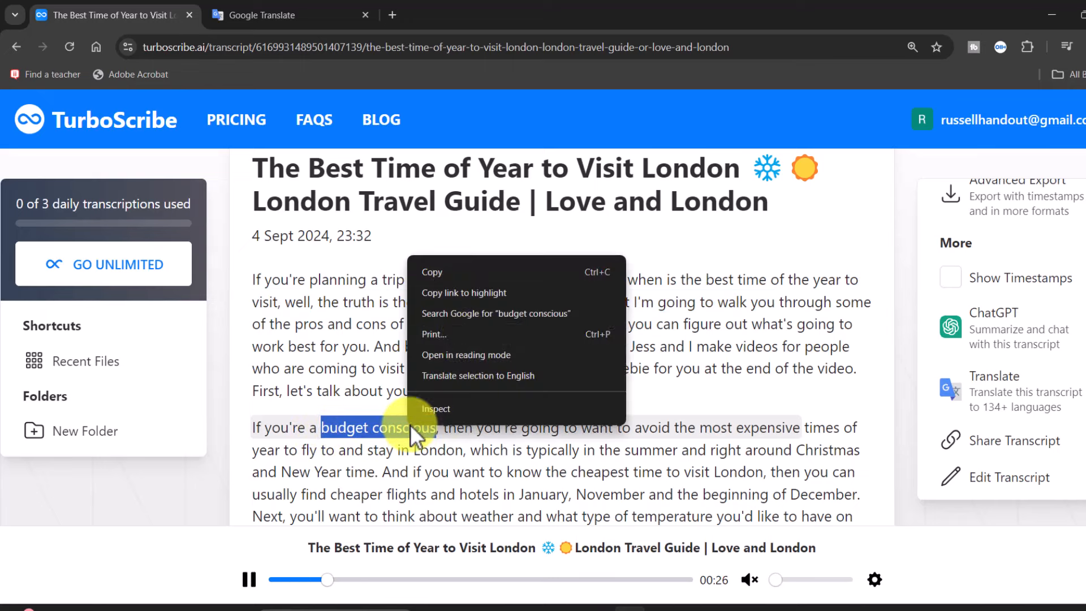
left_click(437, 271)
left_click(290, 15)
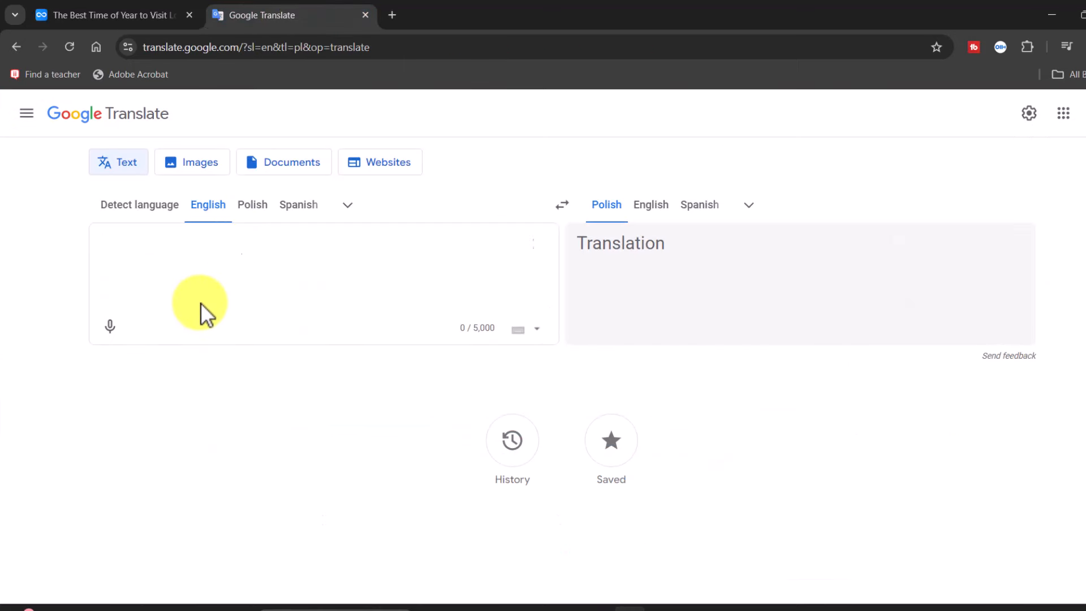
key("ctrl+v")
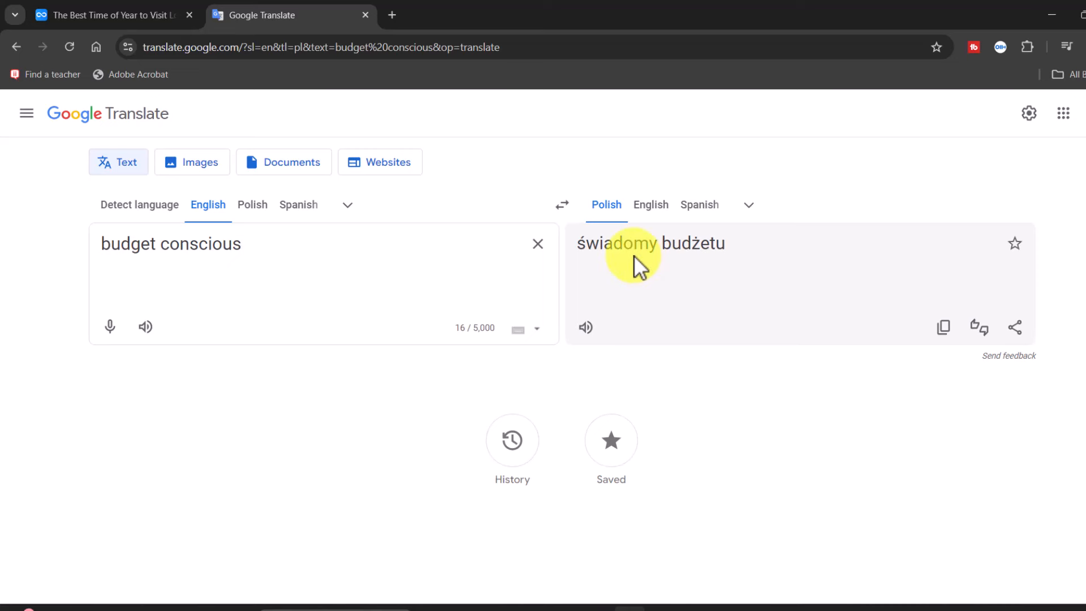
left_click(699, 206)
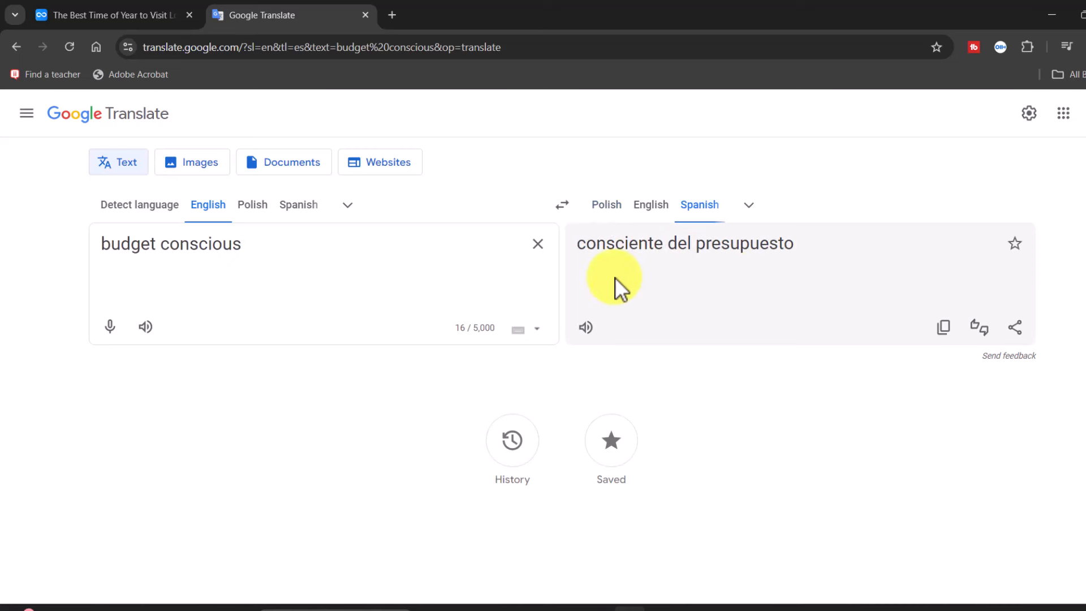
left_click(749, 206)
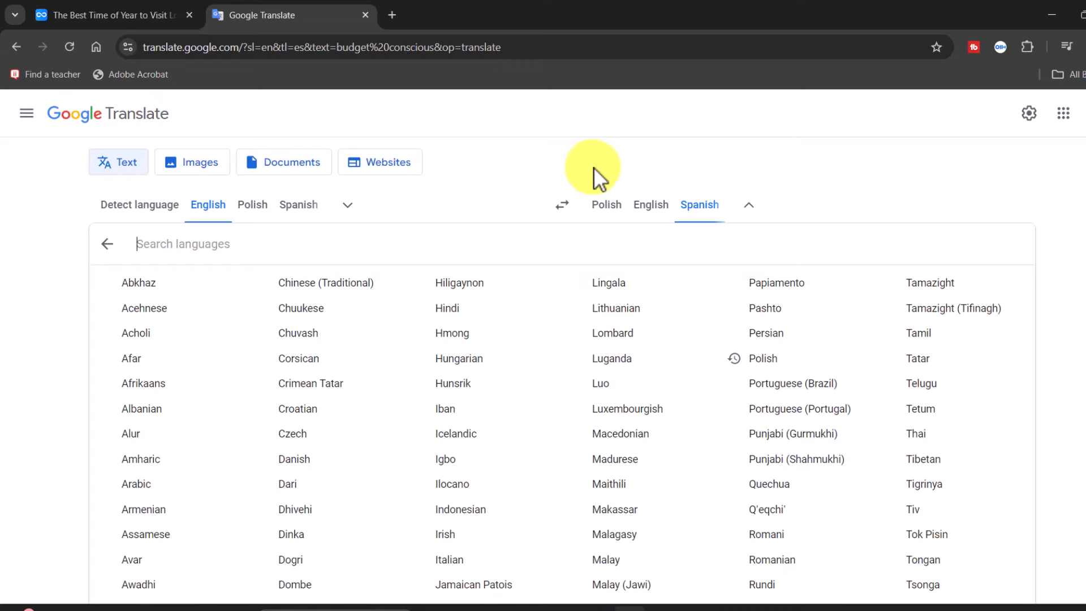
Return to the TurboScribe transcript, download it as DOCX, and copy the transcript text on its first page in Word.
left_click(147, 15)
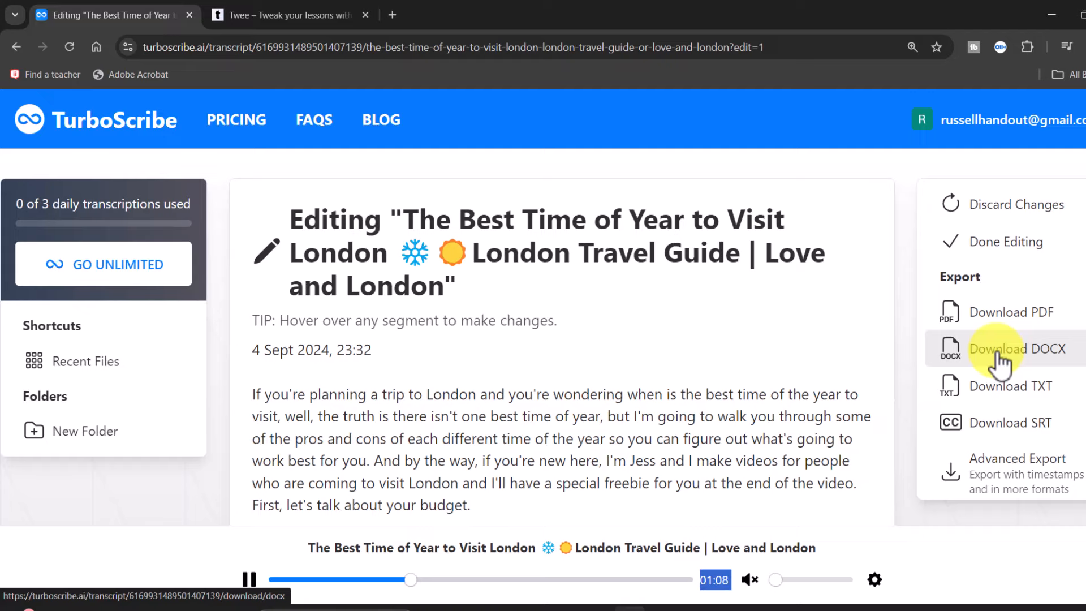
left_click(978, 357)
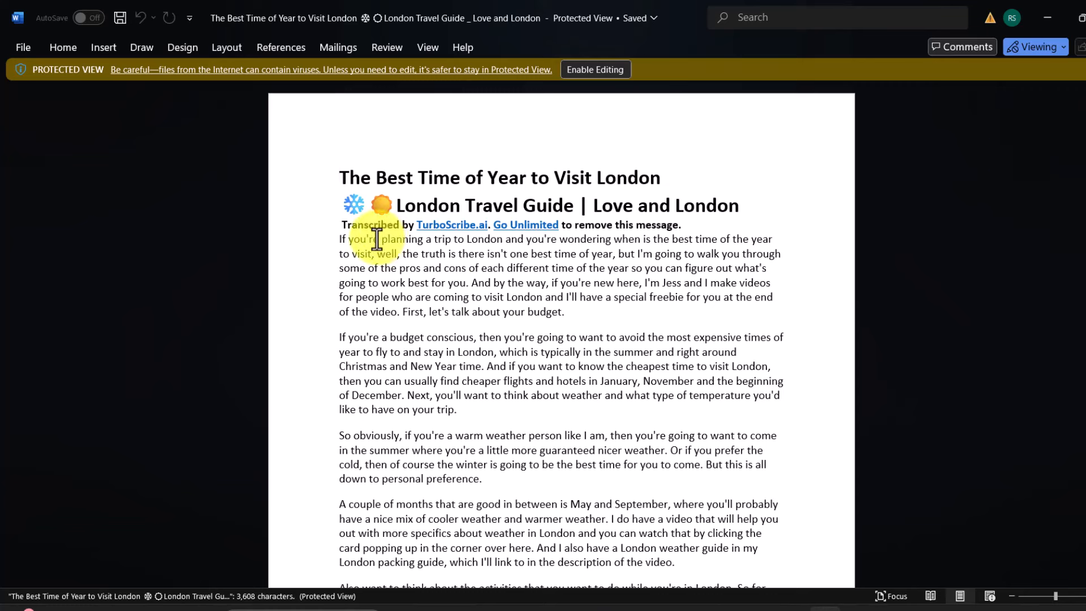
left_click_drag(339, 239, 758, 597)
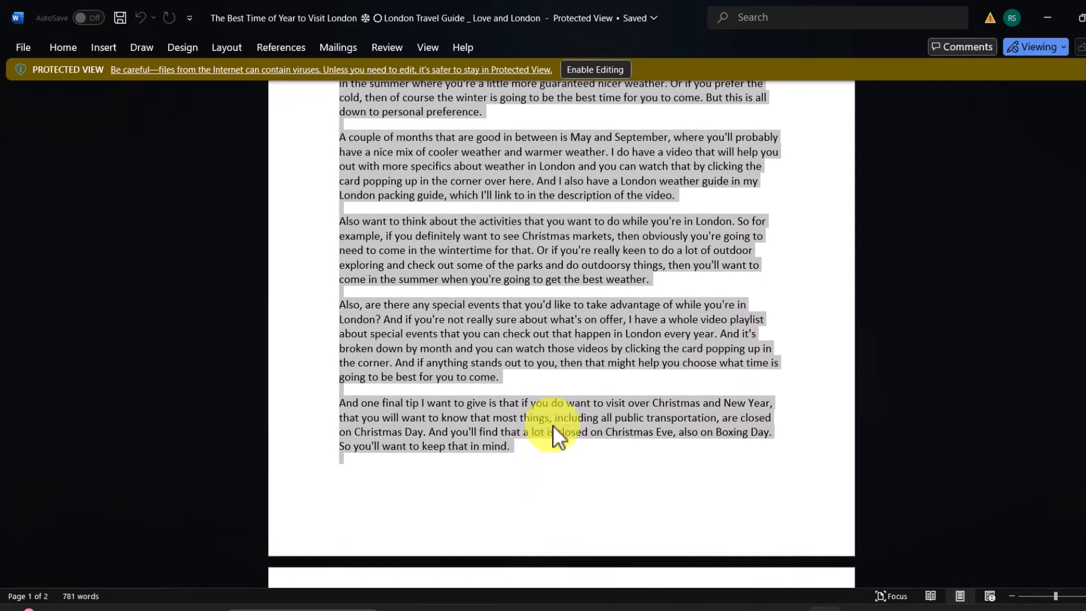
right_click(506, 257)
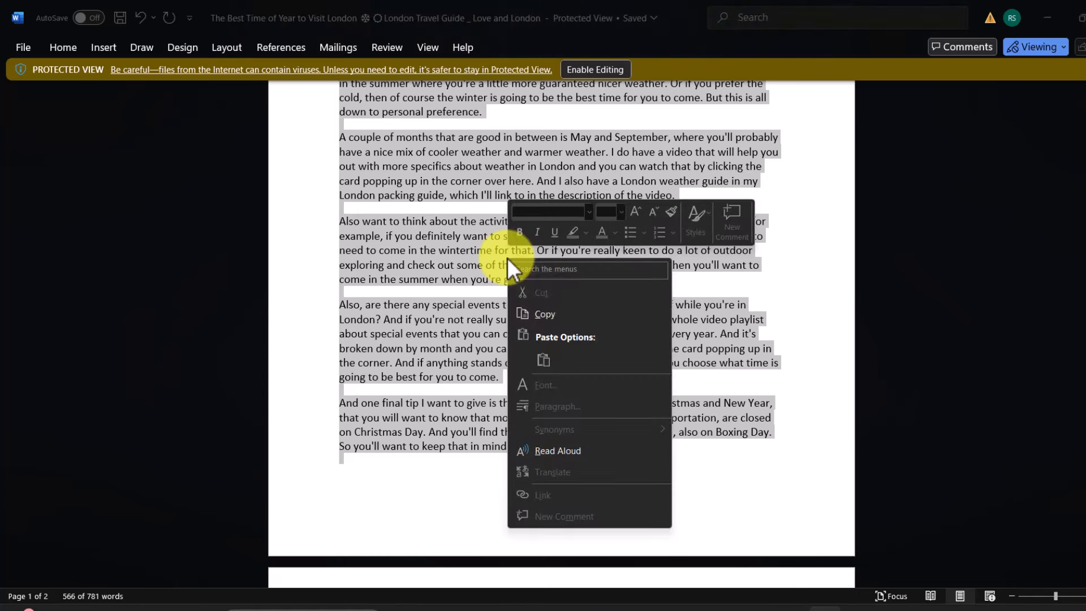
left_click(549, 321)
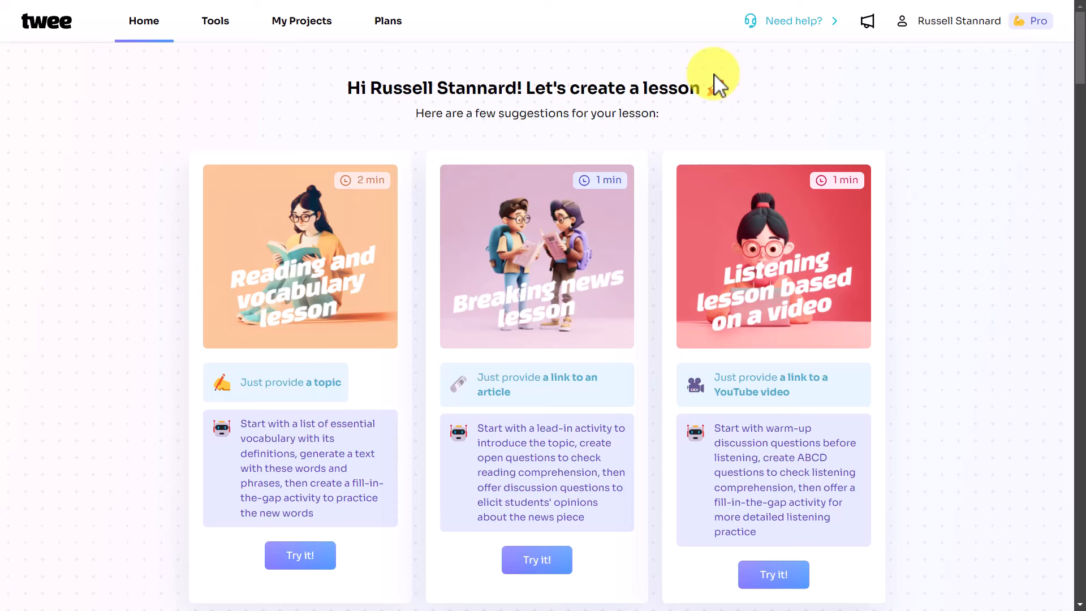
View the subscription plans in Twee.
left_click(383, 26)
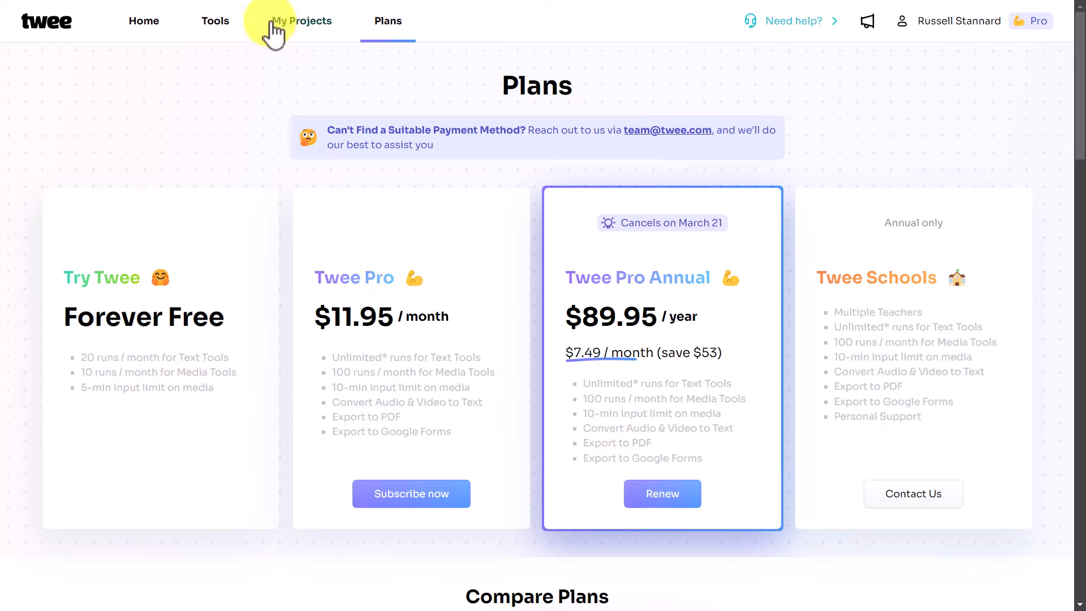
left_click(217, 32)
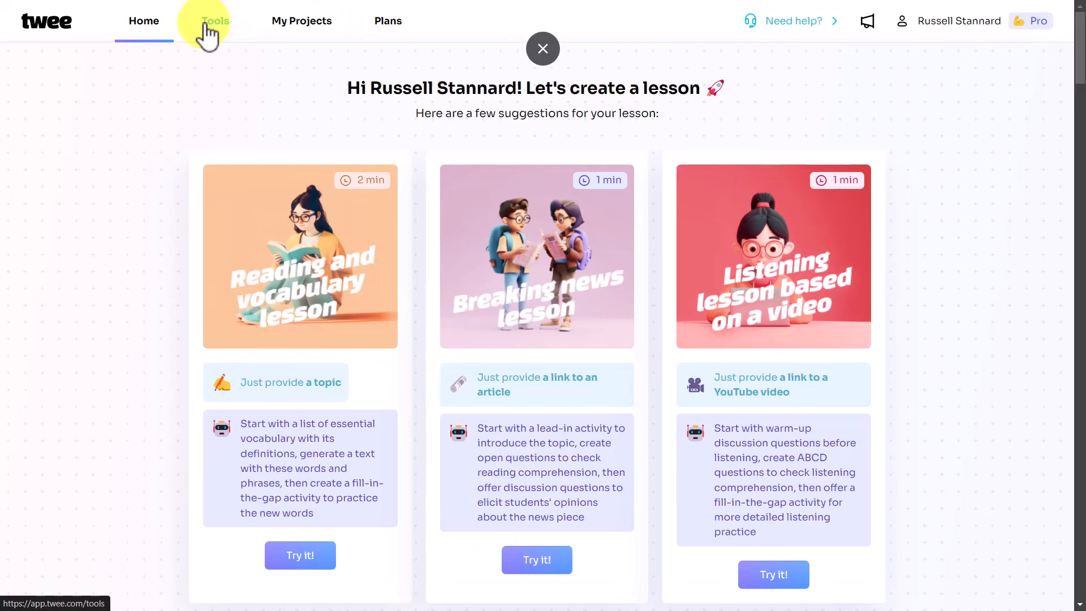
Open Twee's Fill in the gap tool and paste the copied transcript as its text.
left_click(207, 24)
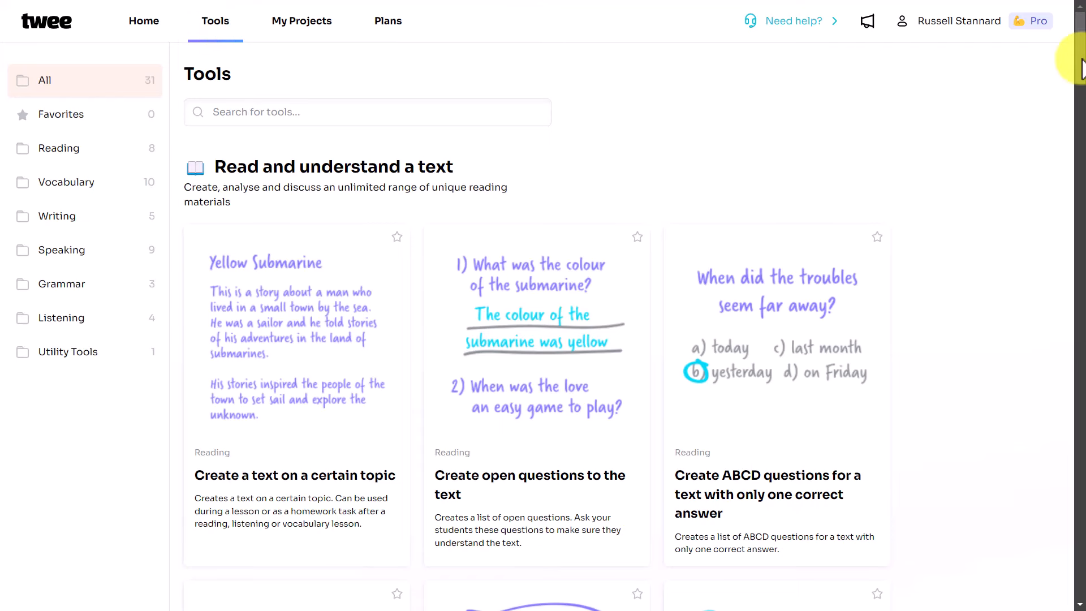
left_click_drag(1081, 53, 1050, 323)
scroll(1050, 322, "up", 6)
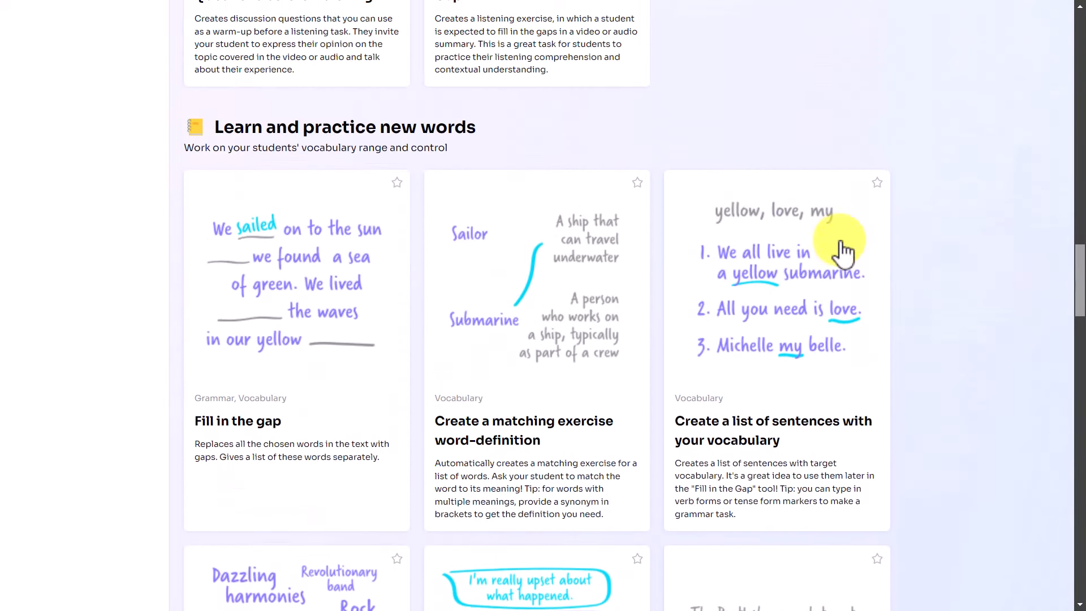
left_click(258, 271)
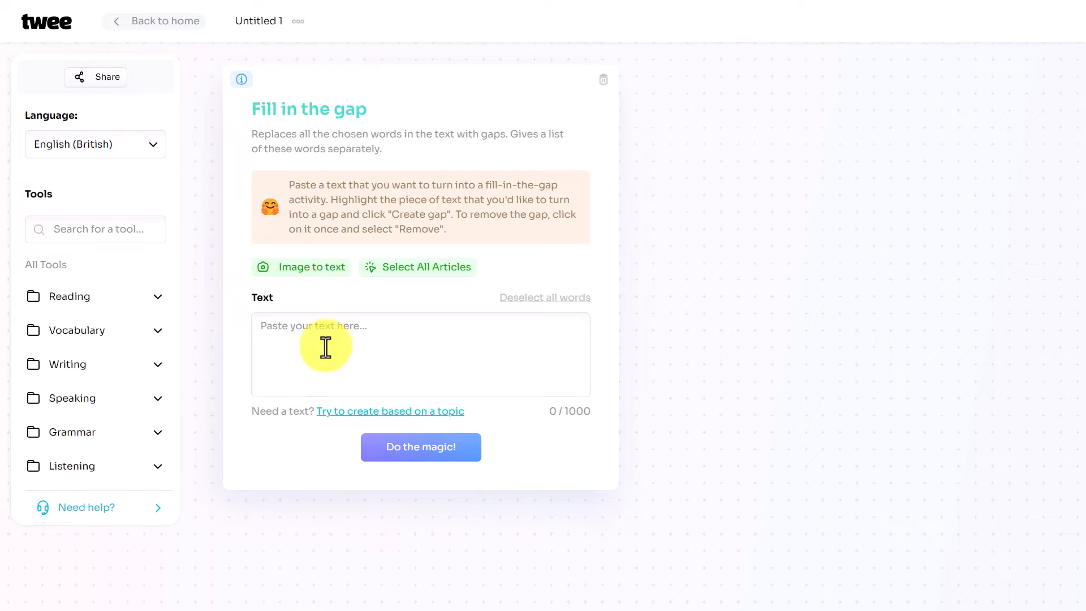
left_click(331, 348)
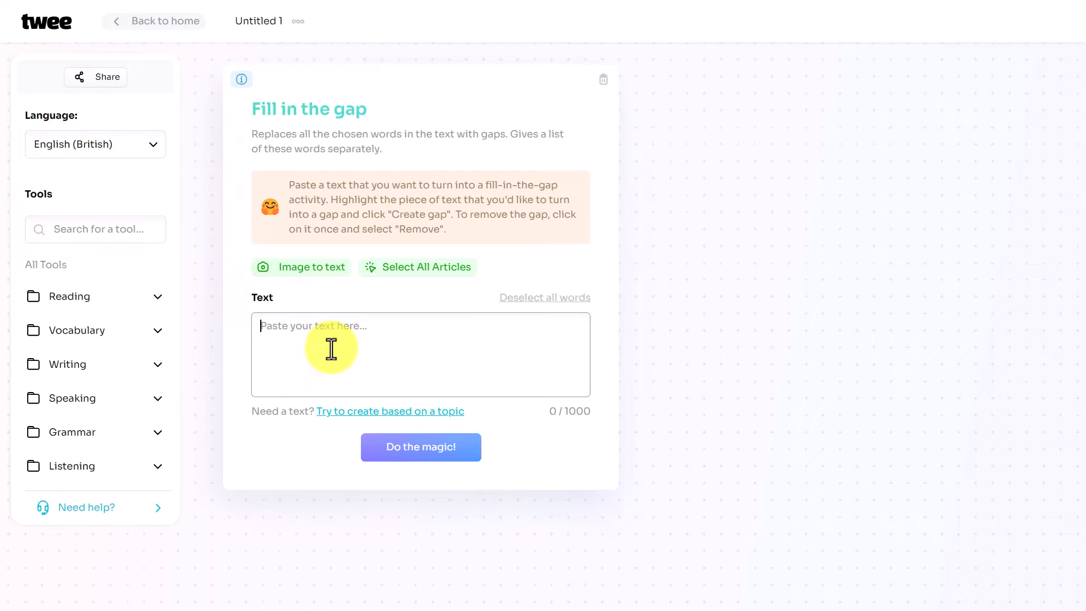
key("ctrl+v")
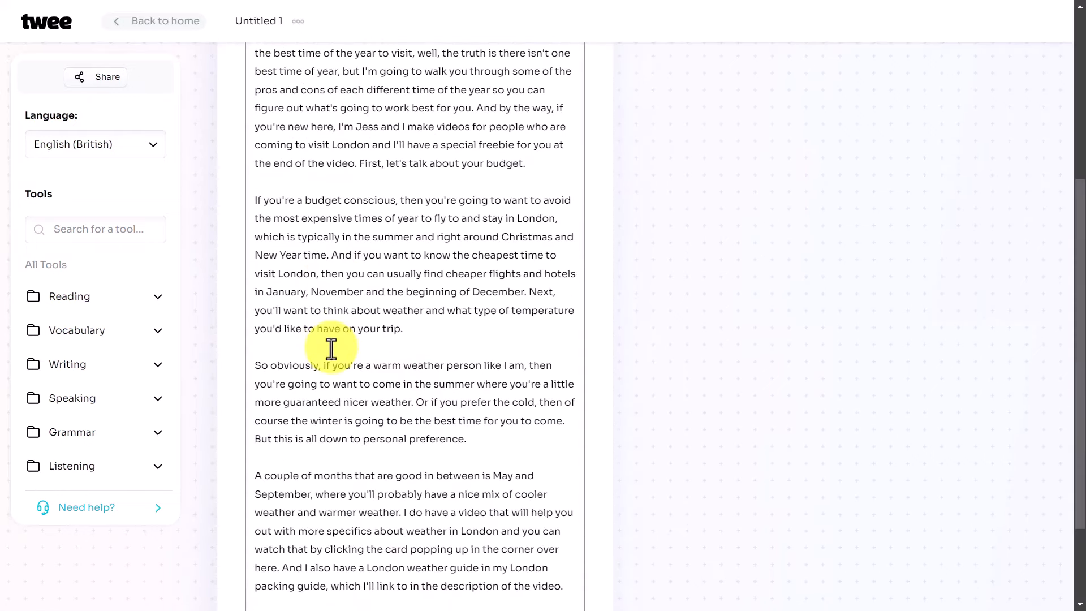
Create gaps for "budget" in the second paragraph and "weather" in the third paragraph of the pasted text.
scroll(330, 348, "up", 3)
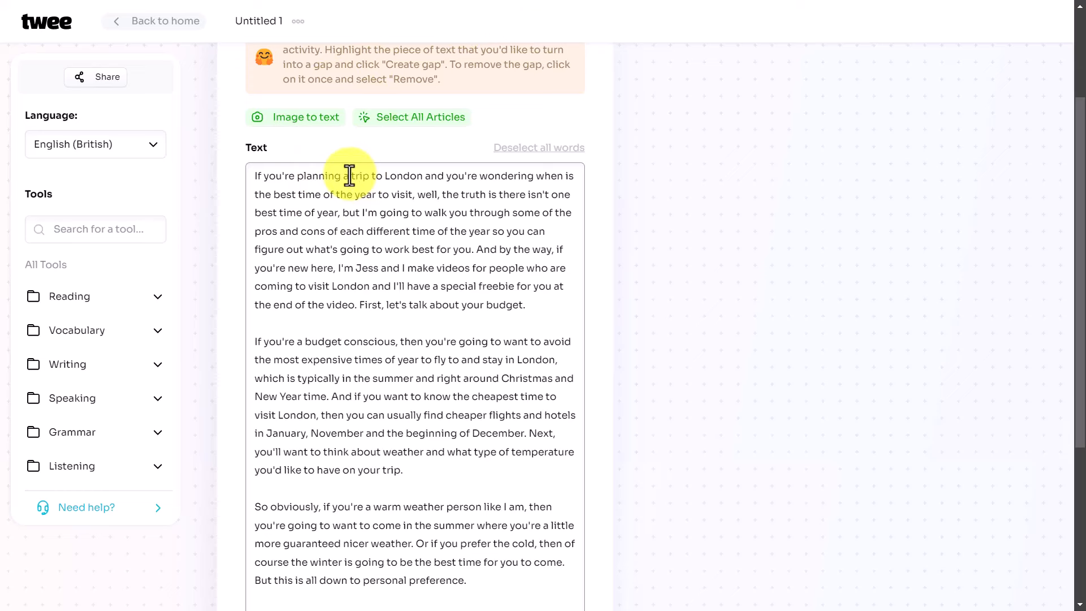
left_click_drag(350, 176, 371, 177)
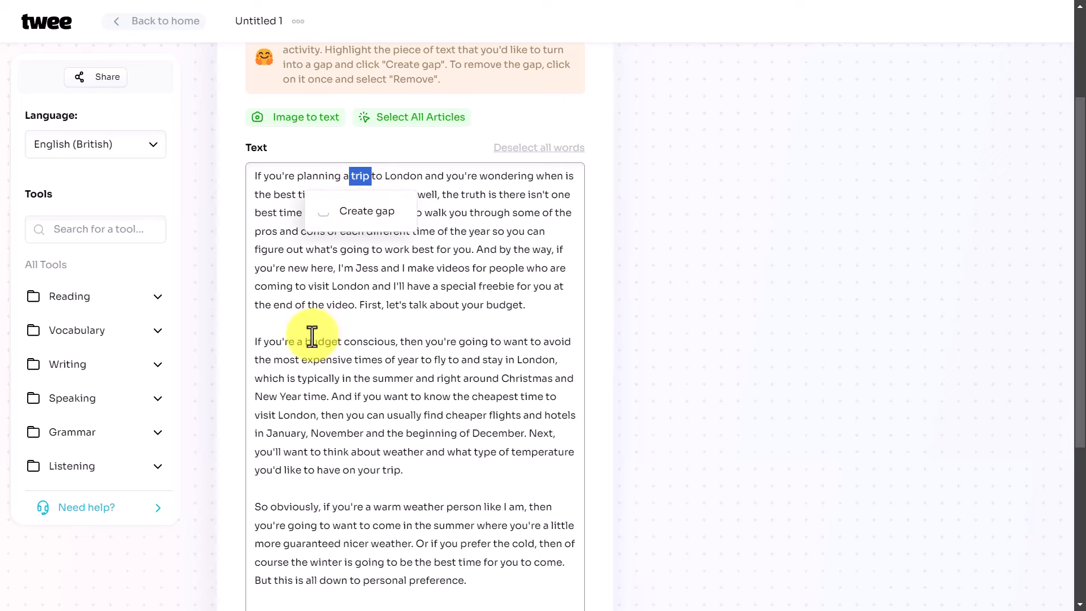
left_click_drag(304, 341, 347, 346)
left_click(323, 377)
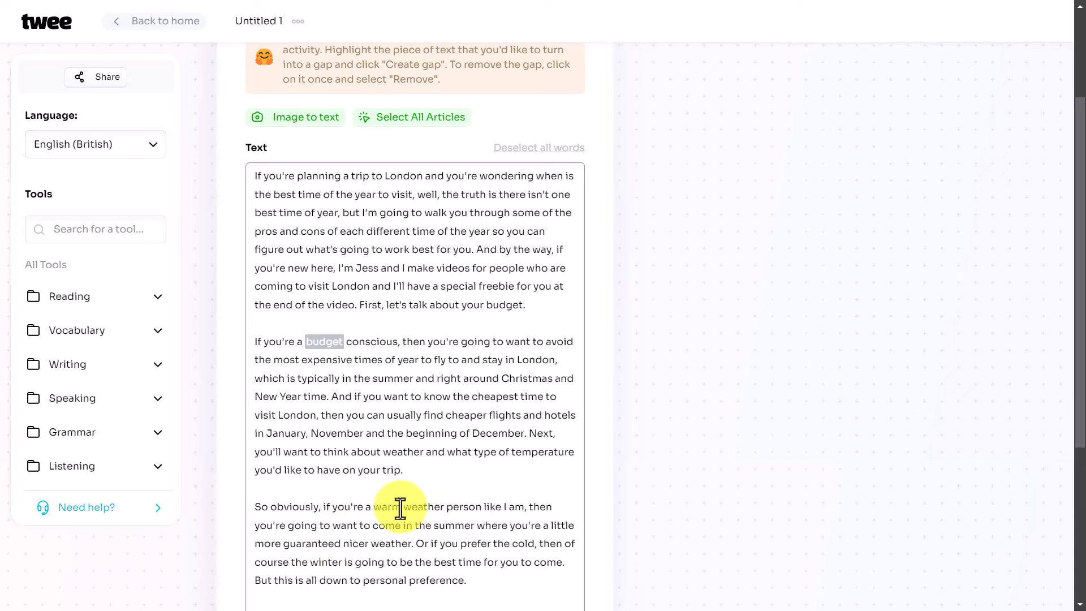
left_click_drag(403, 508, 444, 513)
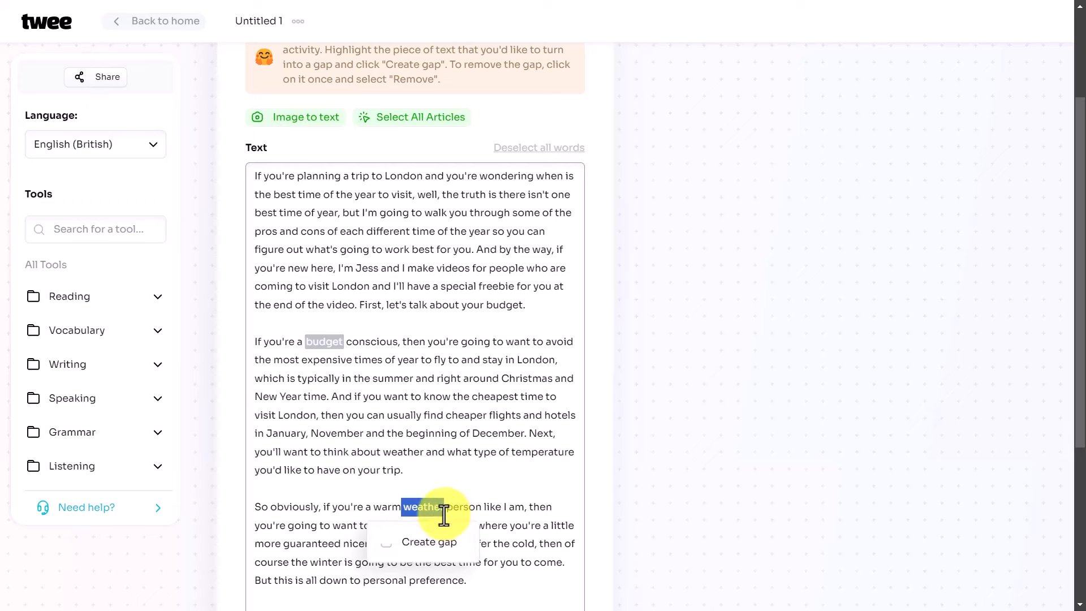
left_click(428, 545)
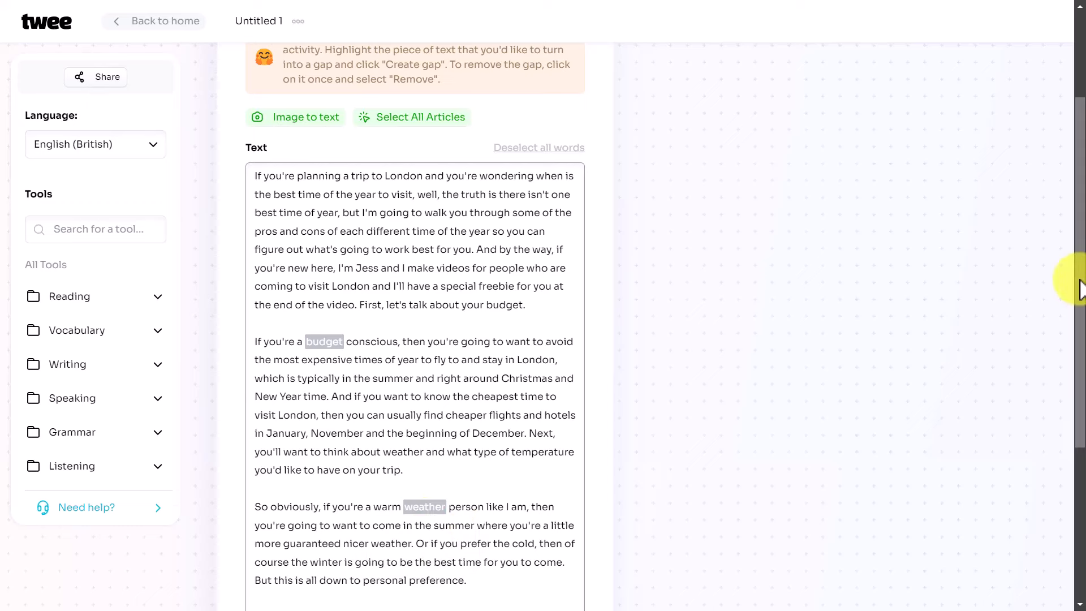
Create a gap for "personal preference" at the end of the third paragraph and generate the fill-in-the-gap exercise.
left_click_drag(1074, 284, 1077, 389)
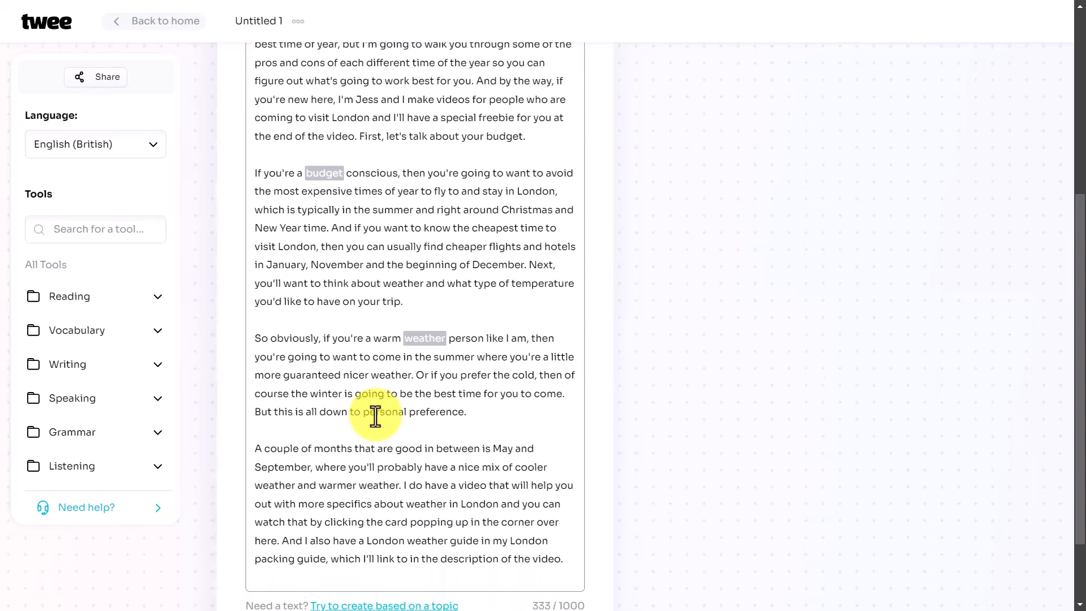
left_click_drag(363, 416, 464, 421)
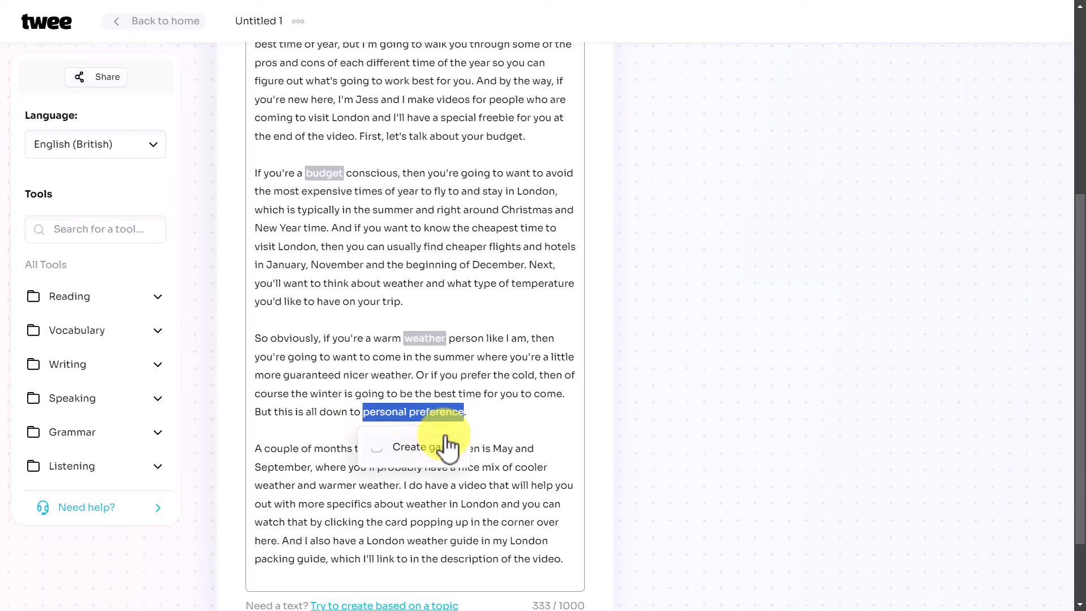
left_click(422, 449)
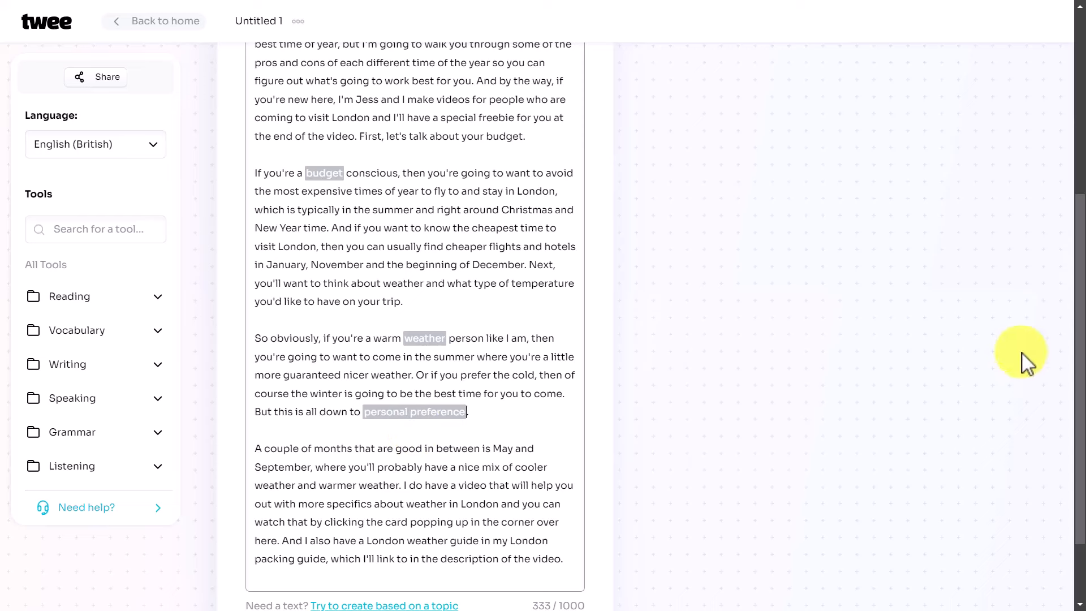
left_click_drag(1077, 340, 1082, 392)
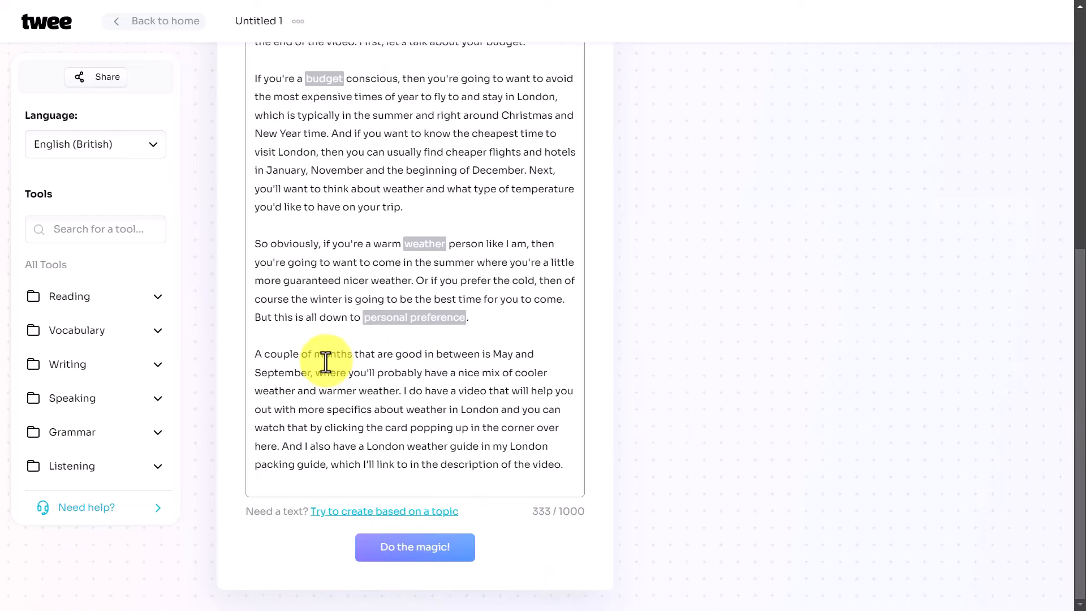
left_click(390, 548)
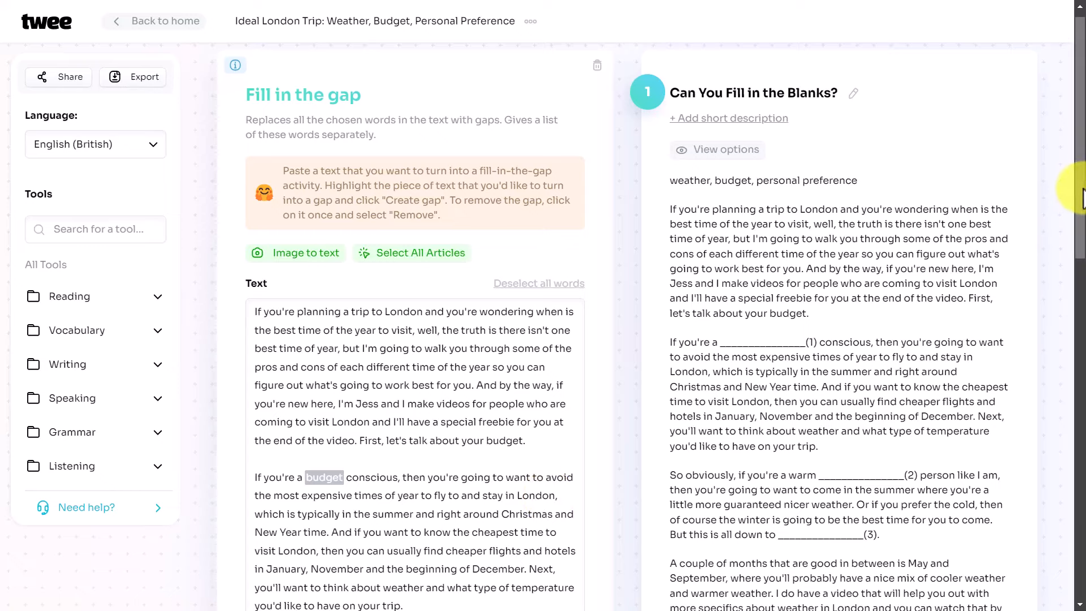
Generate ABCD questions from the exercise's text at level B1-B2, and start exporting the worksheet.
left_click_drag(1083, 198, 1082, 515)
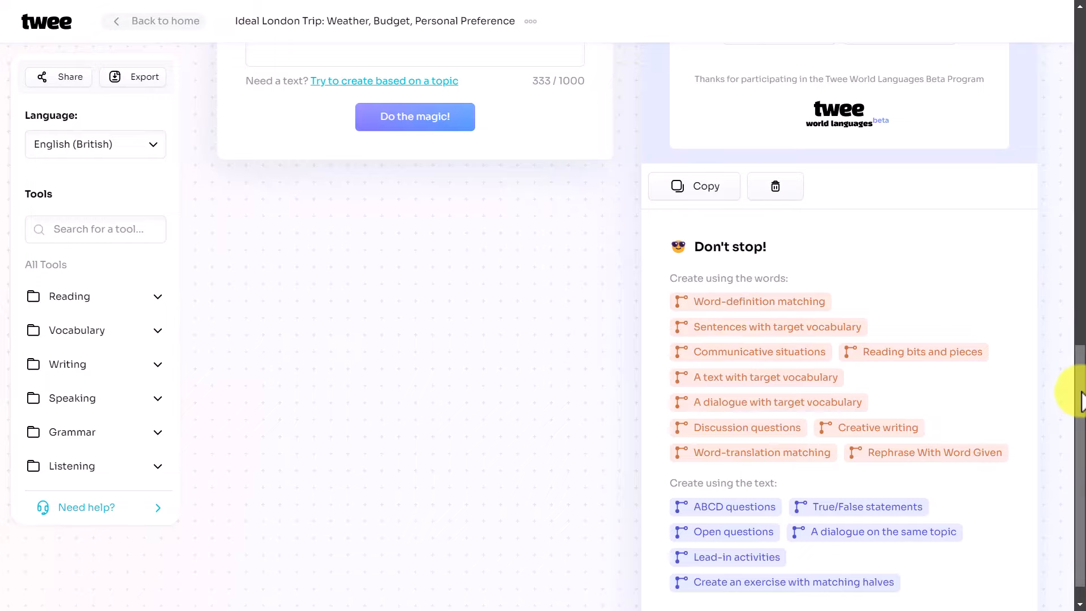
left_click_drag(1082, 396, 1044, 486)
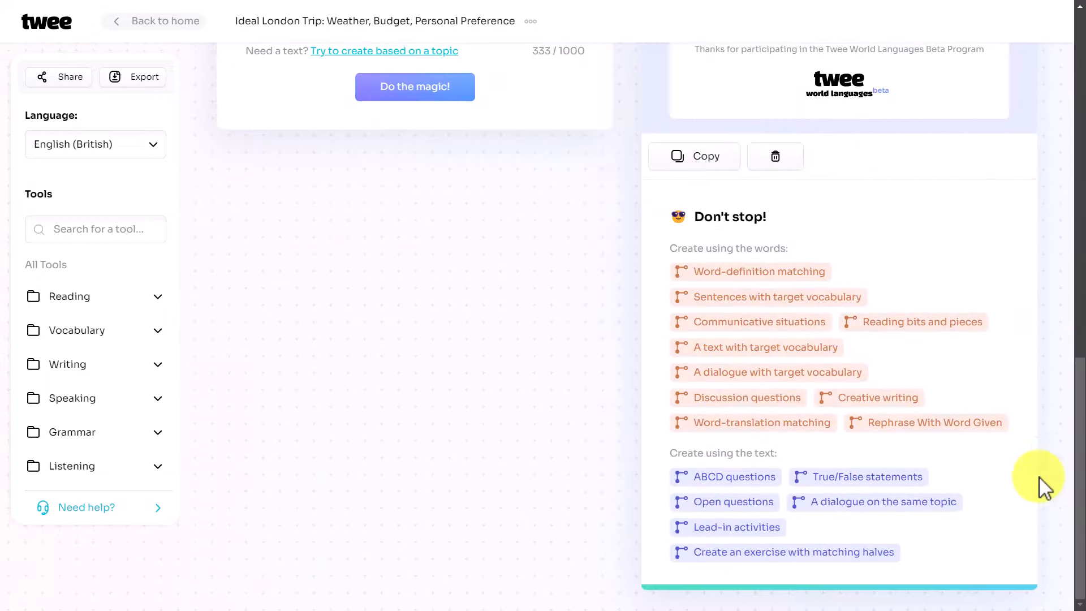
left_click(706, 484)
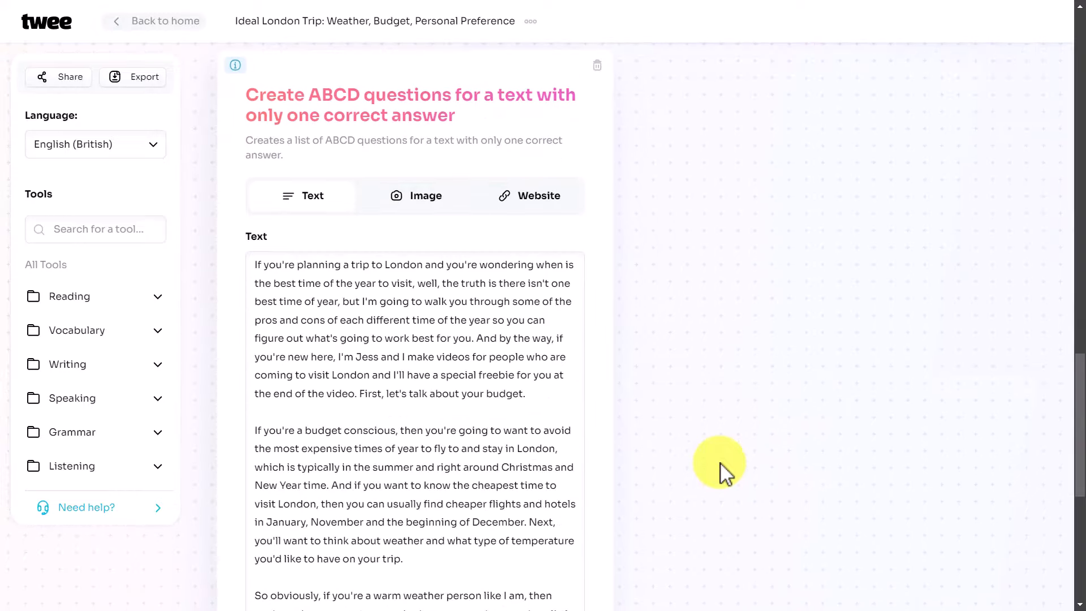
scroll(1081, 451, "down", 5)
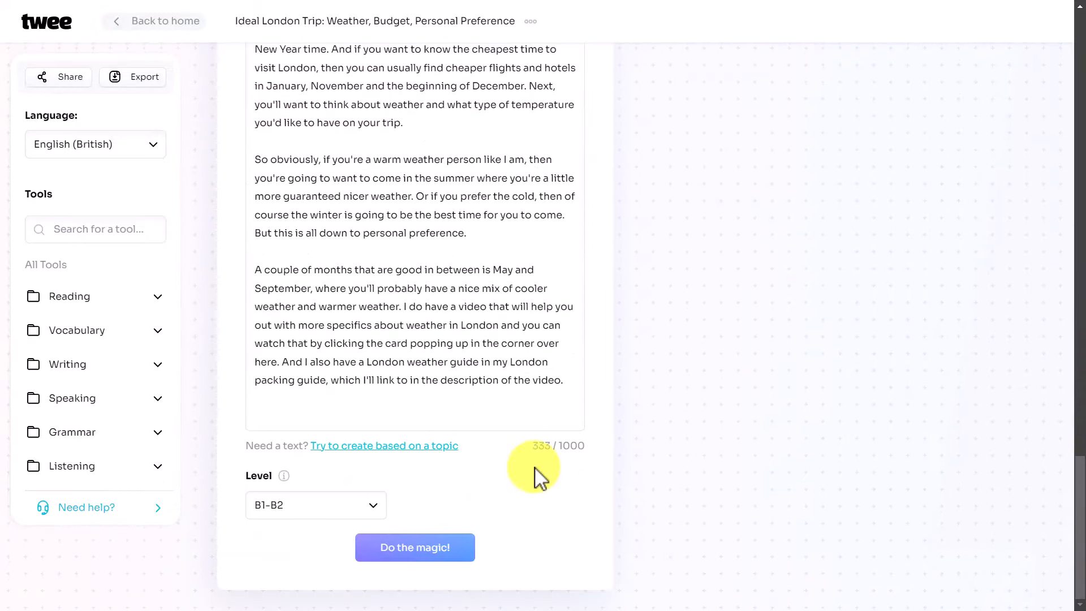
left_click(372, 513)
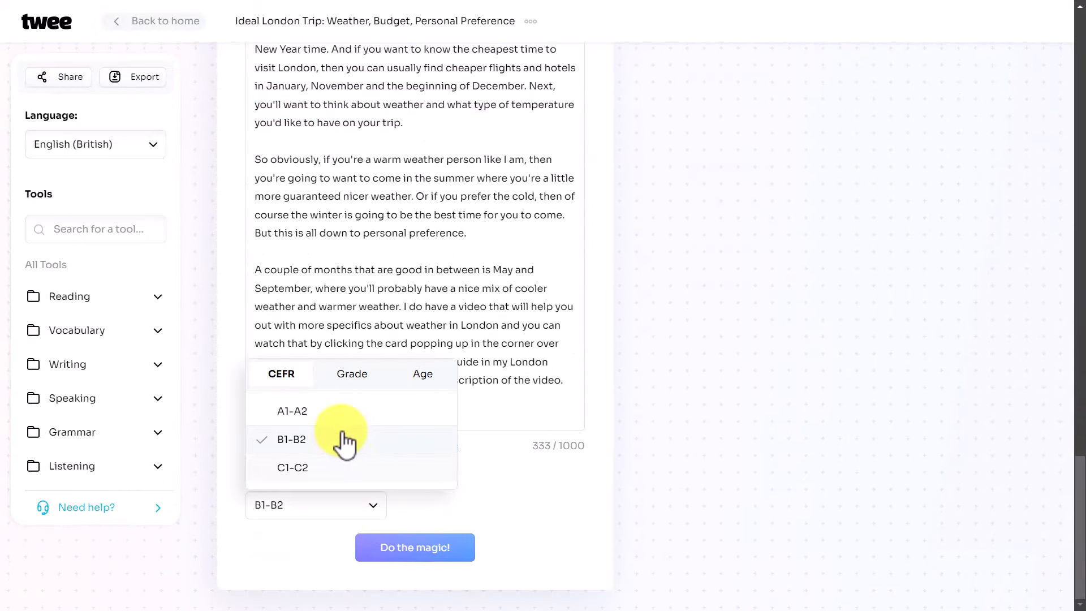
left_click(291, 445)
left_click(426, 551)
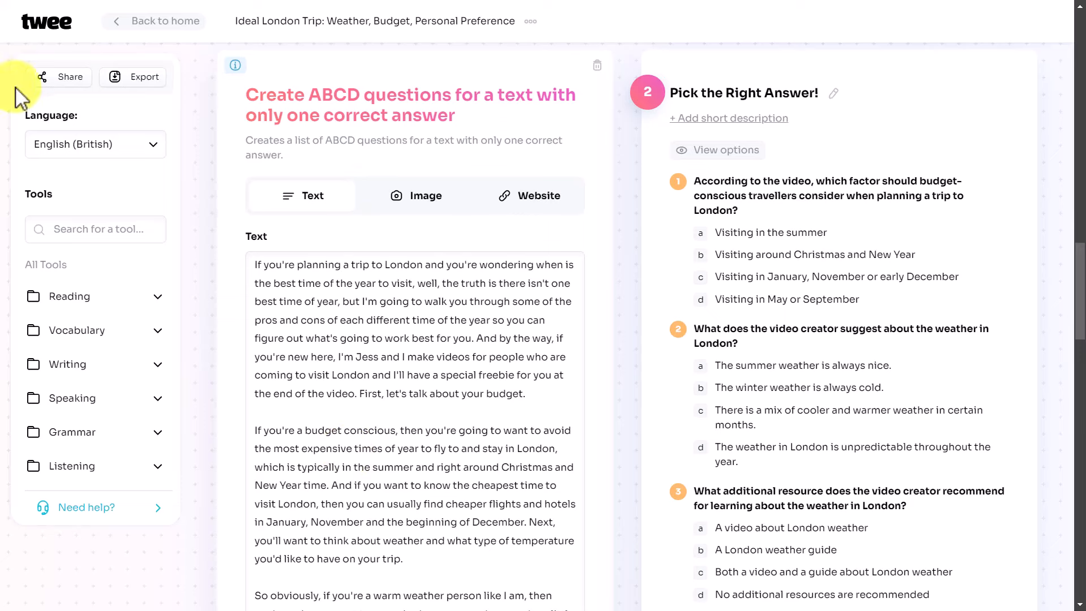
left_click(141, 84)
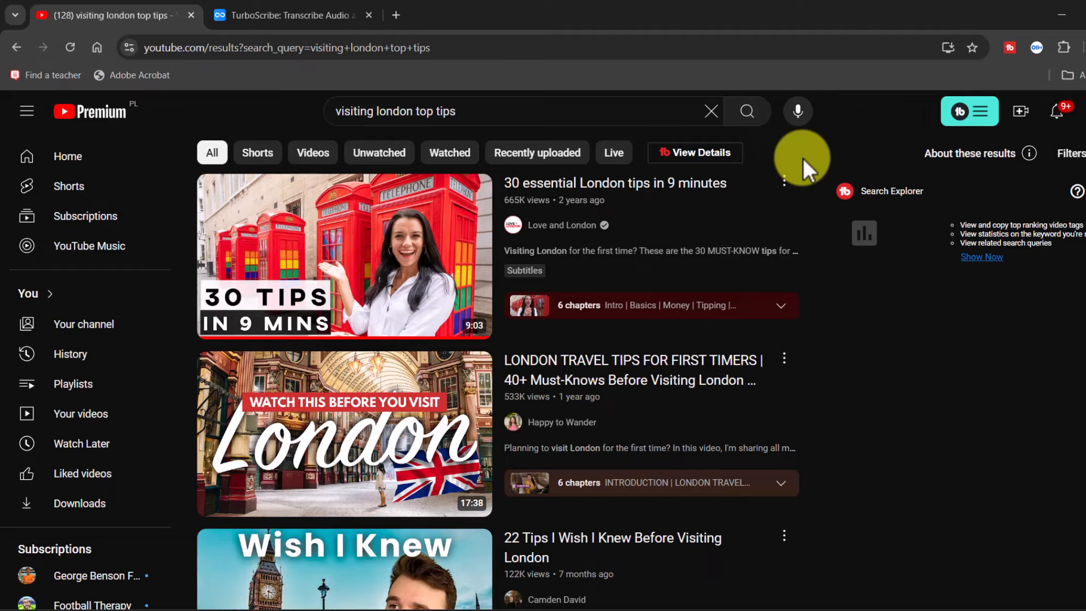
In YouTube, open the video "30 essential London tips in 9 minutes", pause it and copy its web address.
left_click(287, 266)
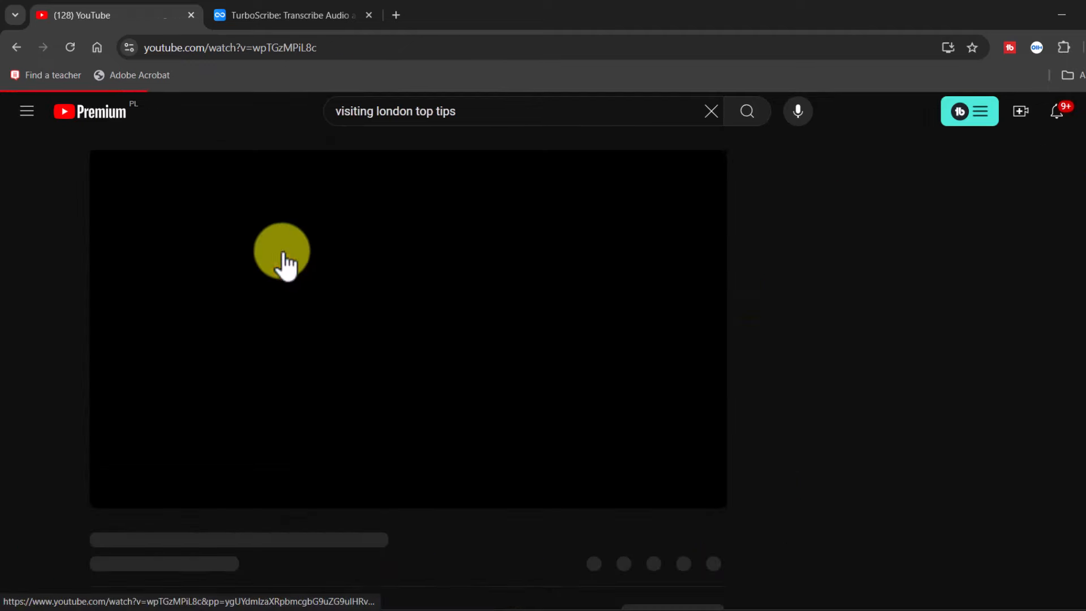
left_click(115, 491)
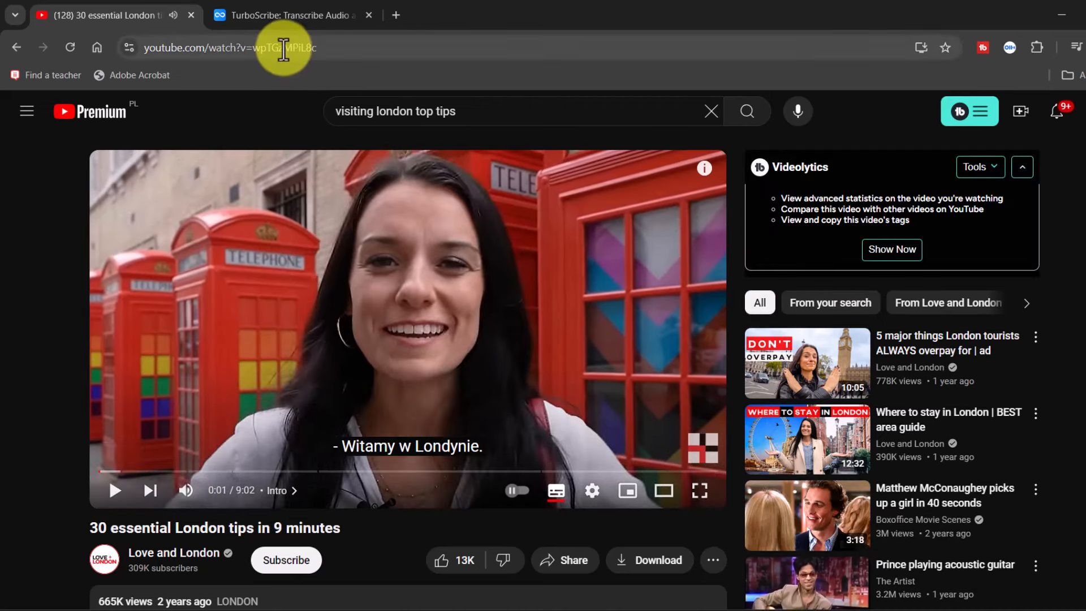
left_click(283, 48)
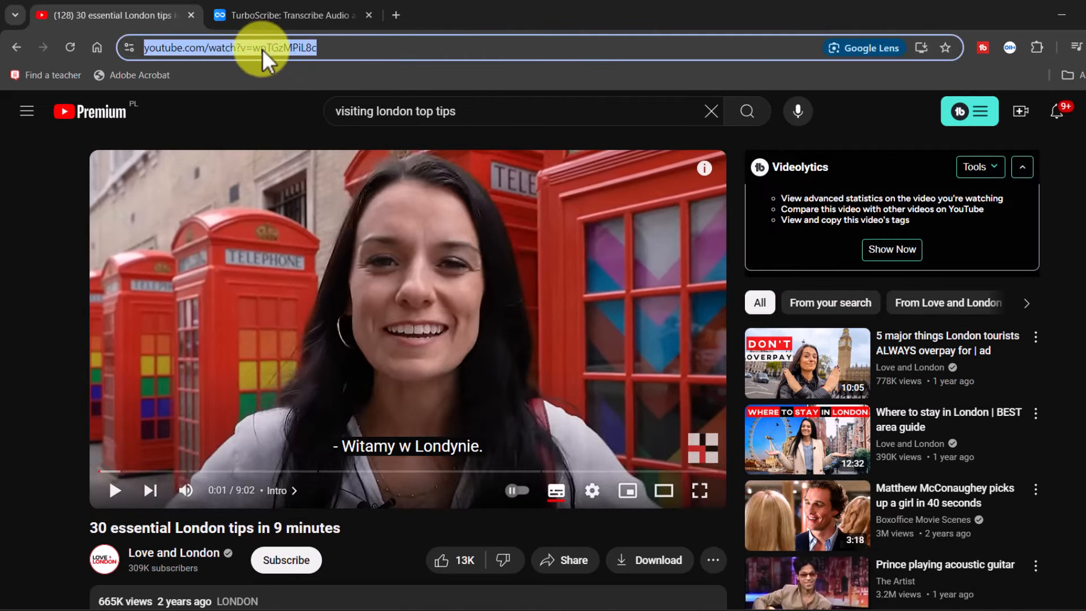
right_click(262, 49)
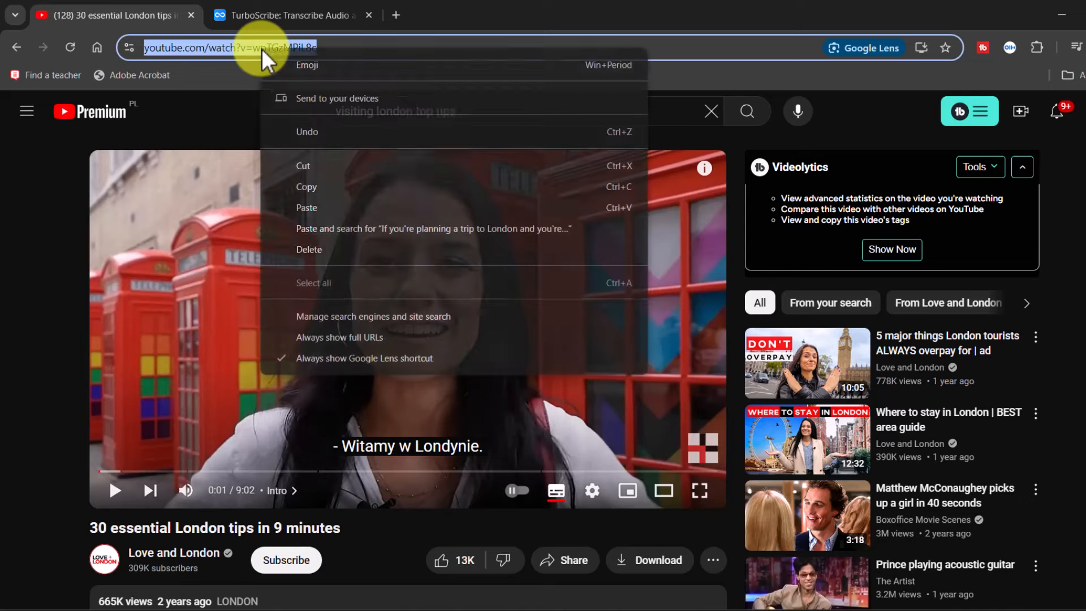
left_click(318, 189)
Switch to TurboScribe, open the dashboard and import the copied YouTube link as a new file for transcription.
left_click(307, 15)
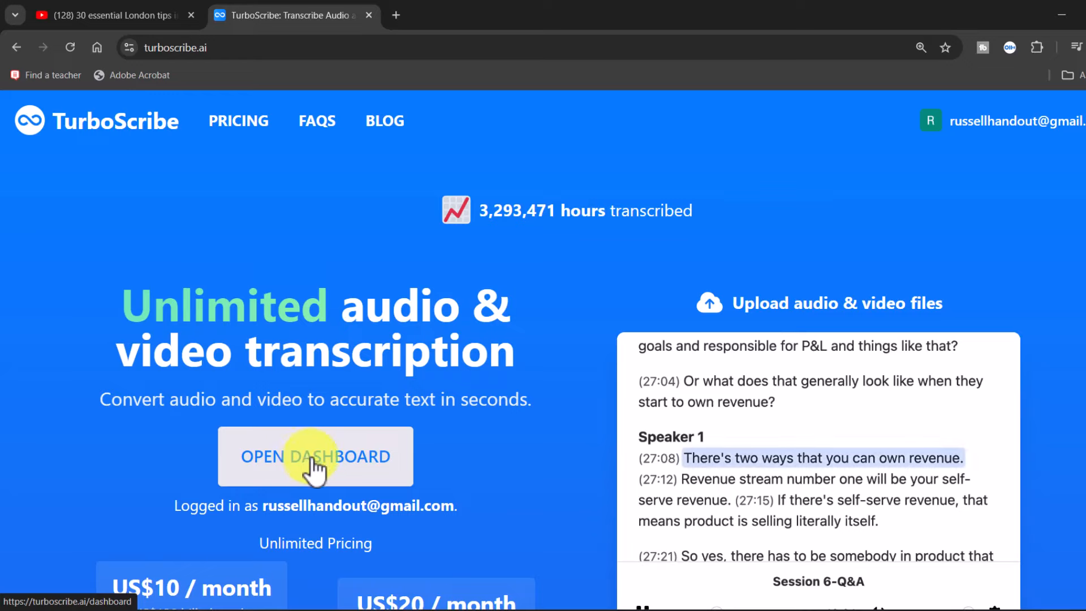
left_click(346, 481)
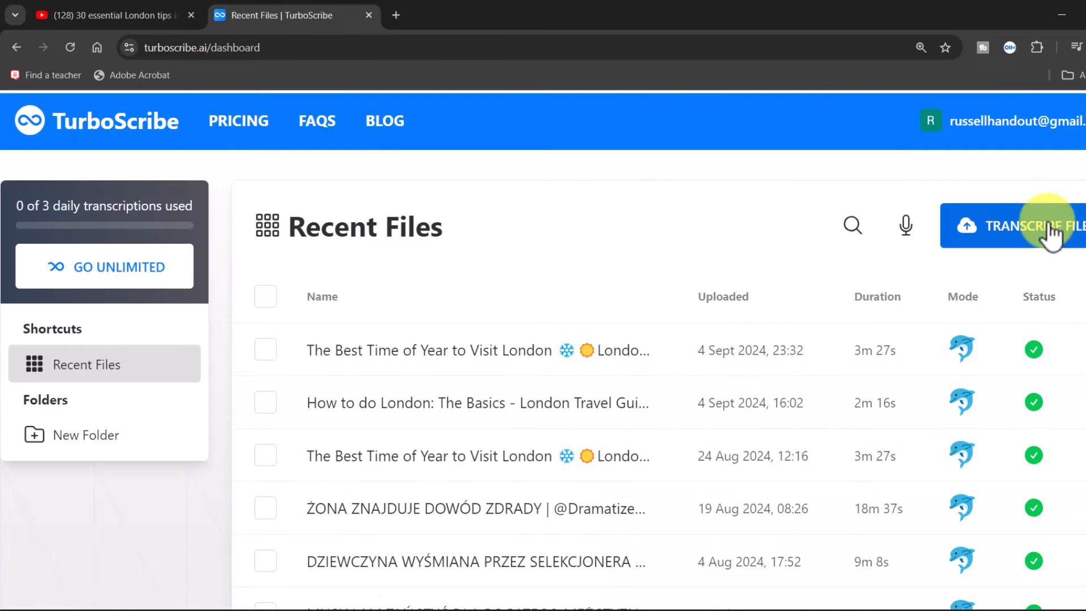
left_click(1051, 229)
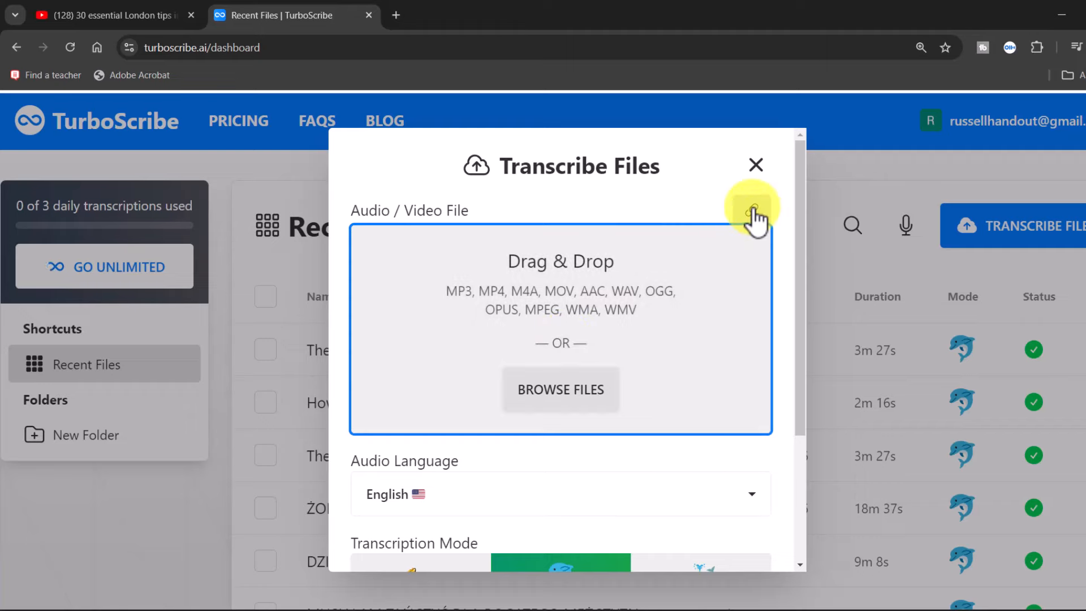
left_click(753, 212)
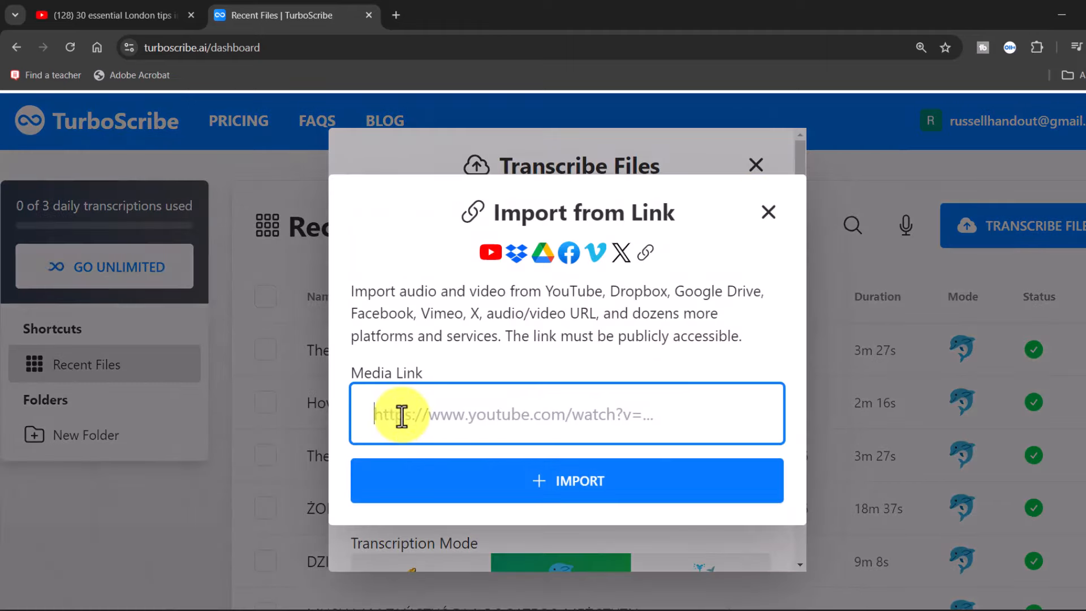
key("ctrl+v")
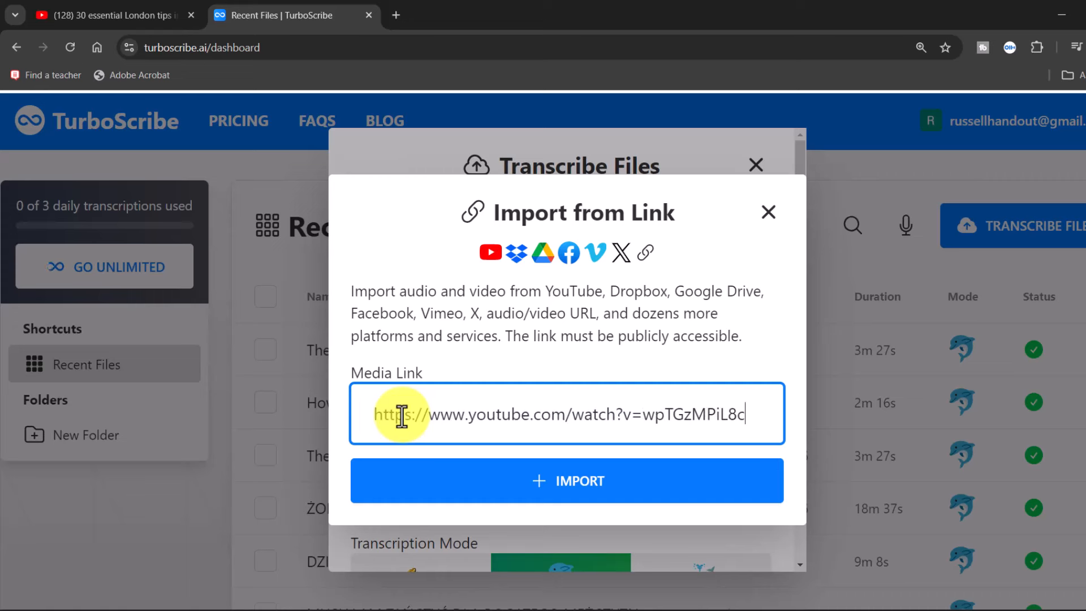
left_click(564, 479)
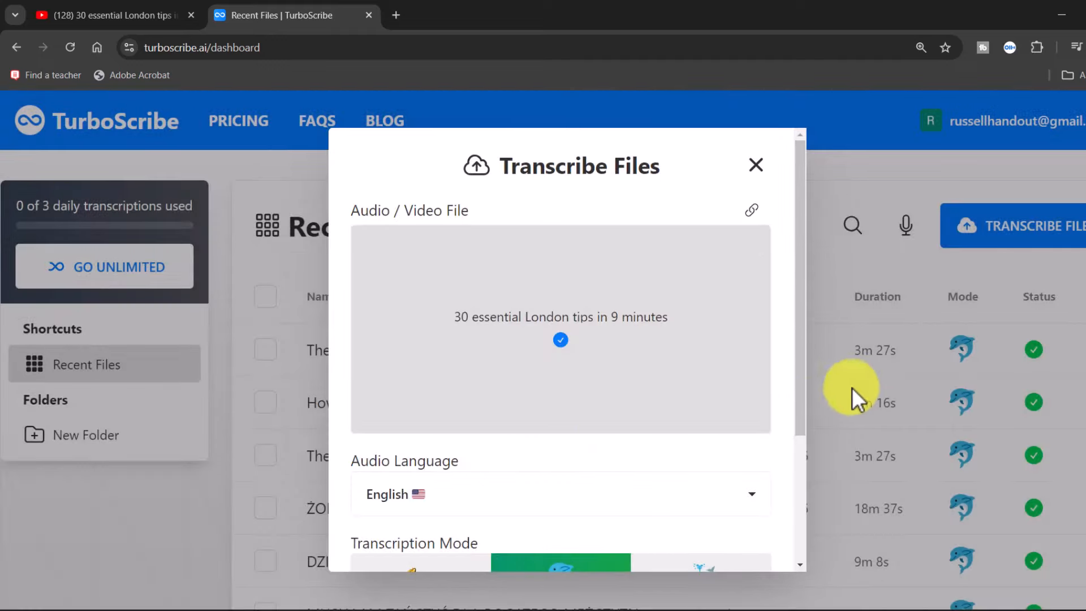
Transcribe the imported video with English as the audio language and the Dolphin transcription mode.
left_click_drag(803, 391, 832, 461)
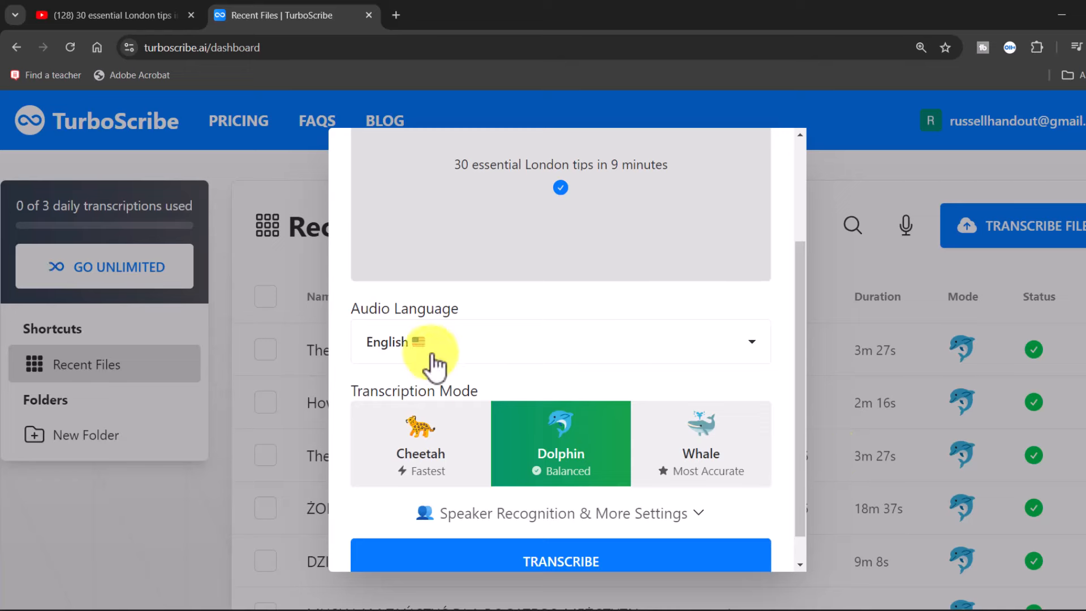
left_click(754, 351)
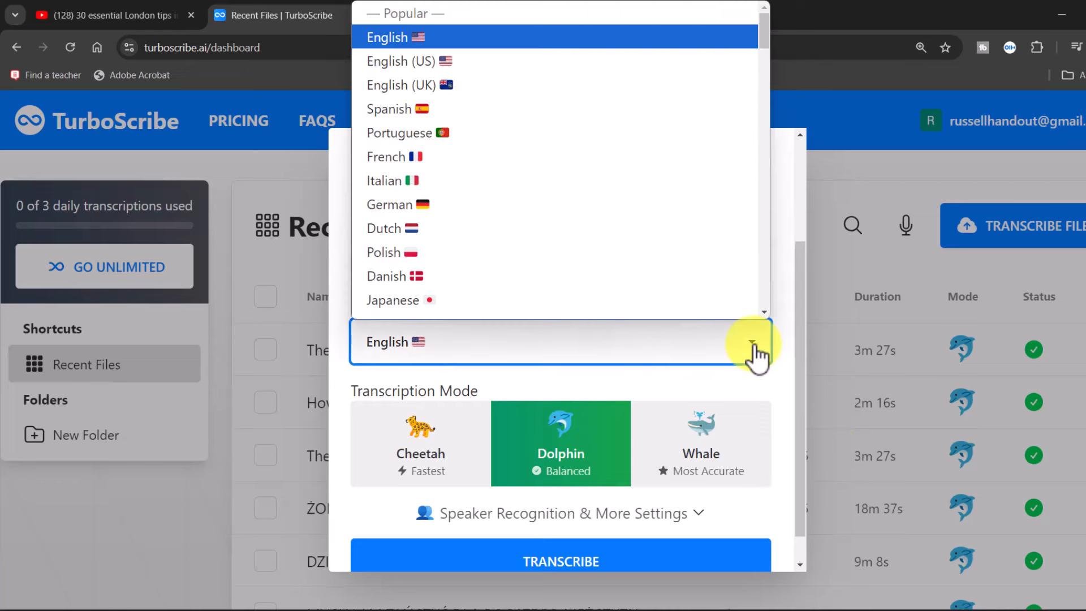
left_click(399, 350)
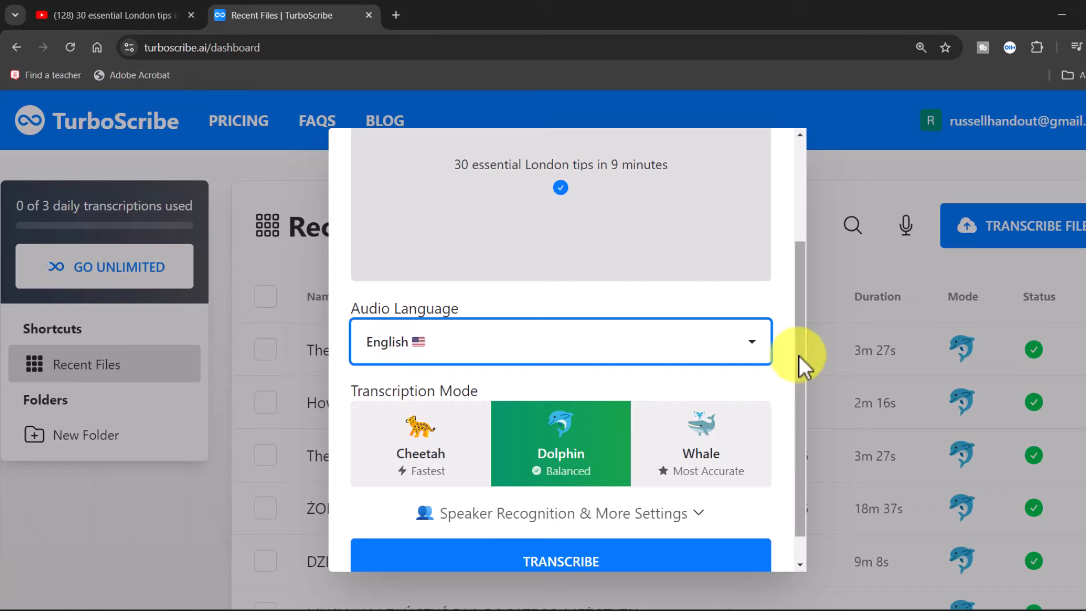
left_click_drag(799, 355, 799, 402)
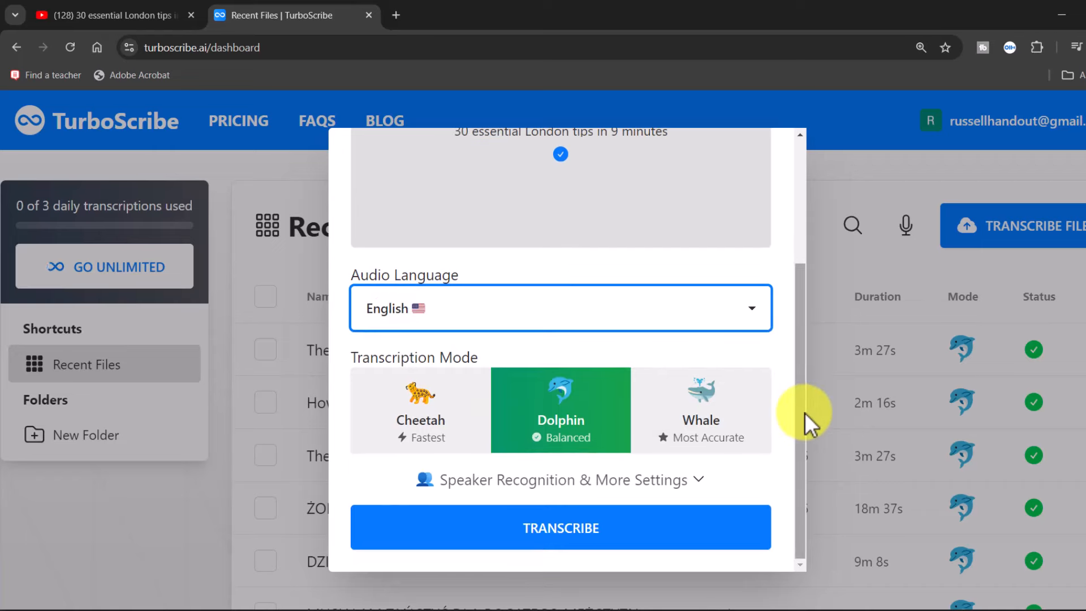
mouse_move(729, 453)
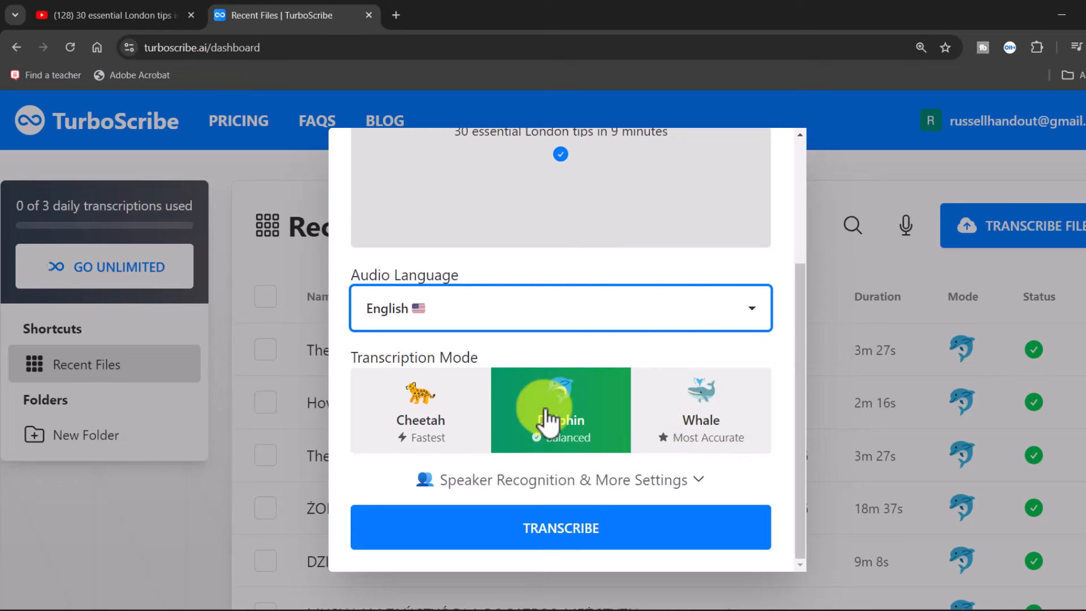
mouse_move(546, 421)
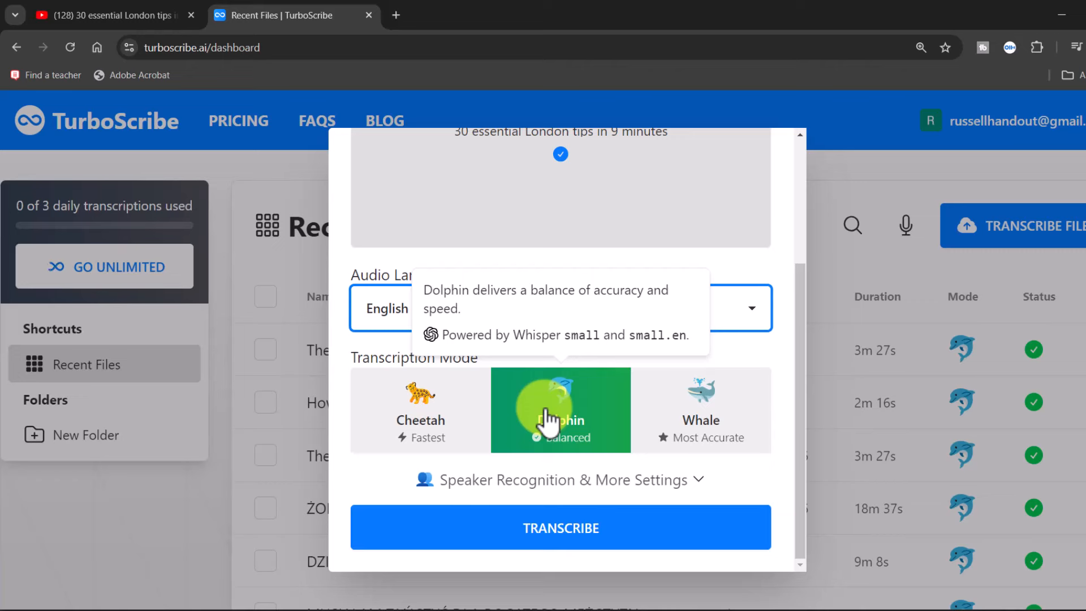
left_click(548, 534)
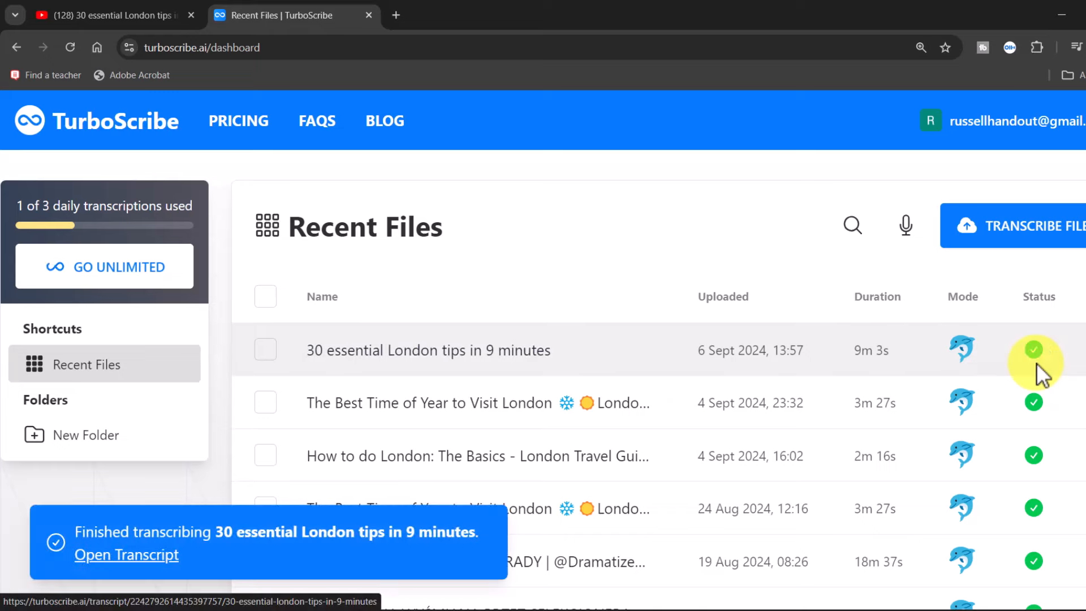
Open the transcript of "30 essential London tips in 9 minutes" and examine its export and other options.
left_click(405, 362)
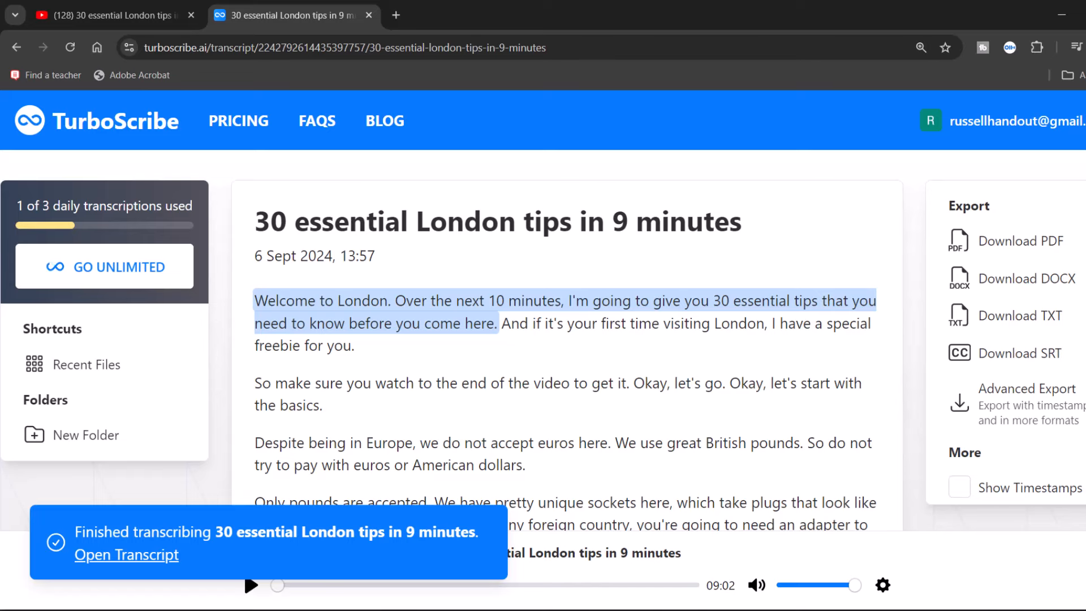
scroll(1005, 347, "down", 4)
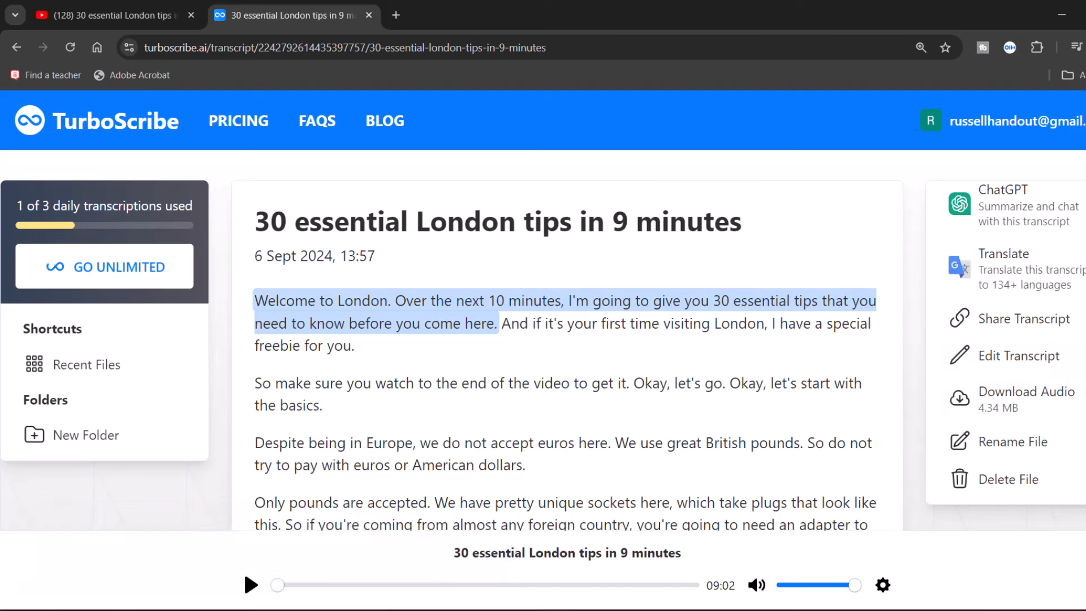
scroll(1006, 343, "up", 5)
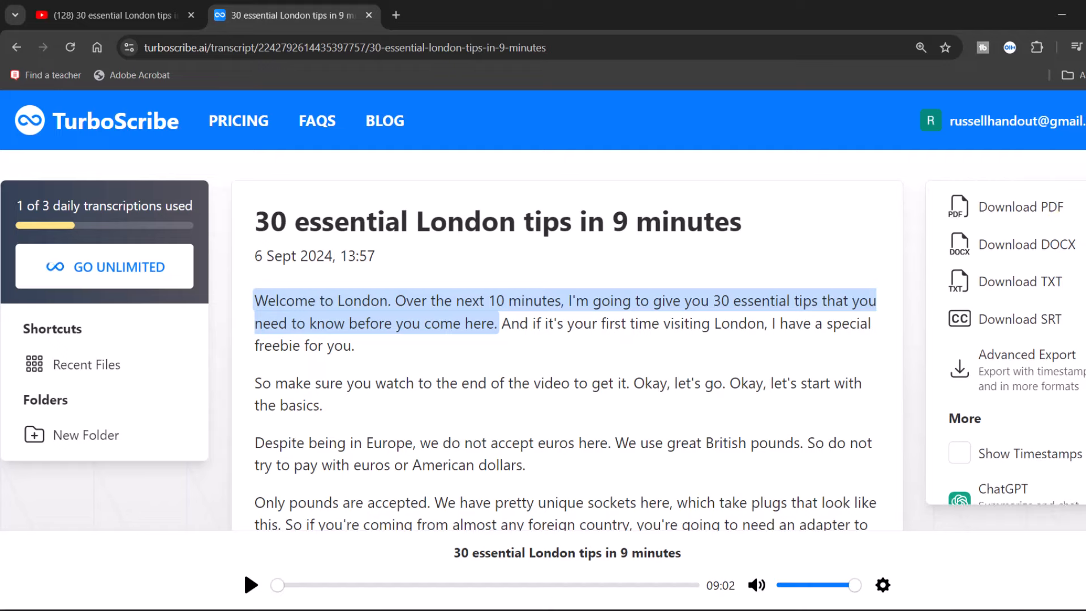